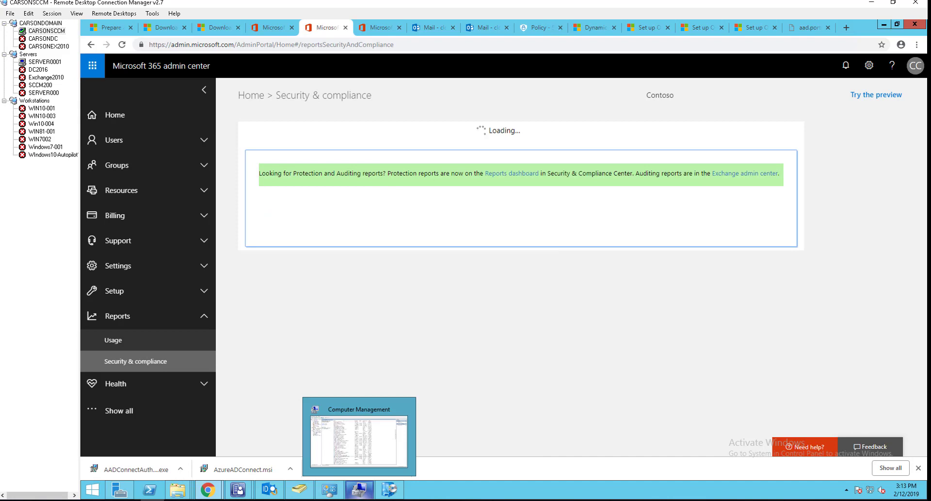
- Switch to the Exchange online ATP slide show, view its first two slides, and return to the Microsoft 365 admin center
click(151, 500)
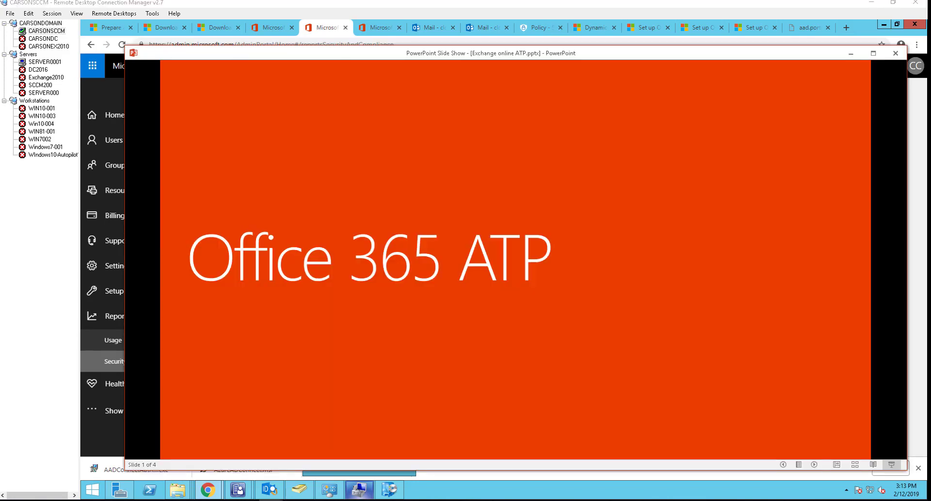
click(624, 284)
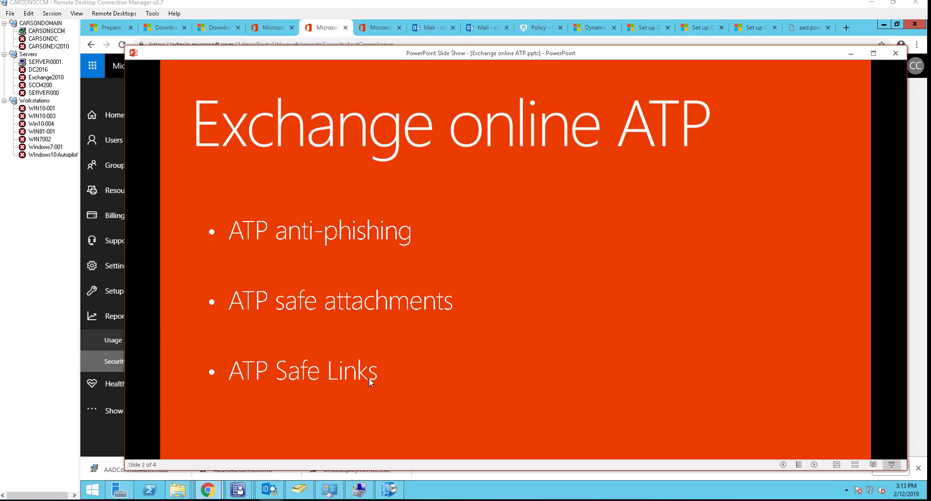
click(118, 359)
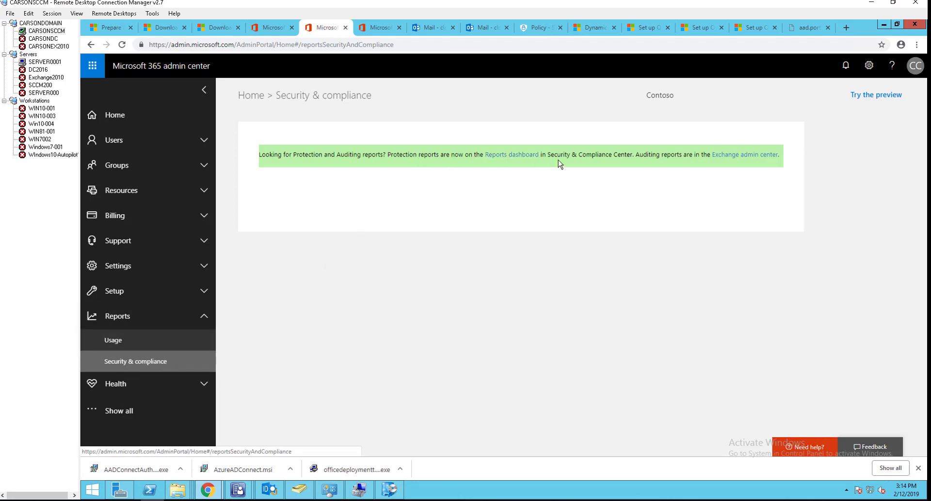
- Go to the Security & Compliance Center through the Reports dashboard link and open the ATP anti-phishing policies under Threat management
click(526, 161)
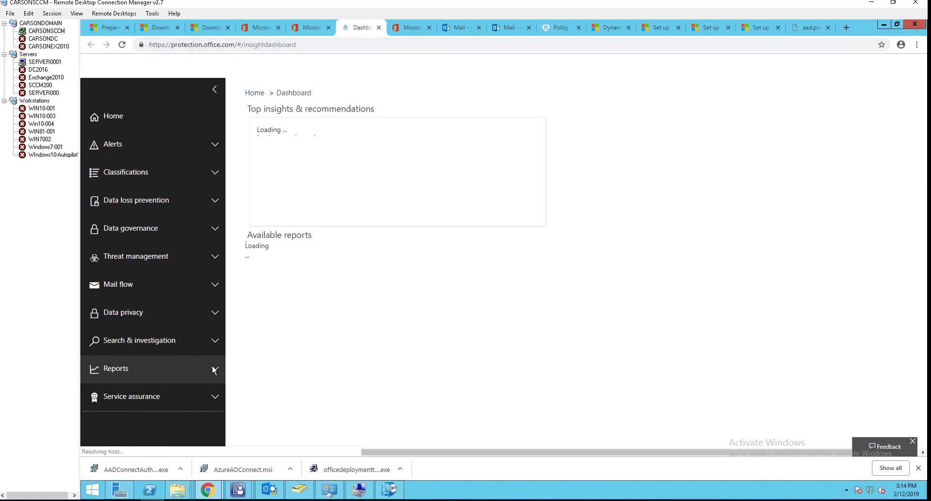
click(217, 262)
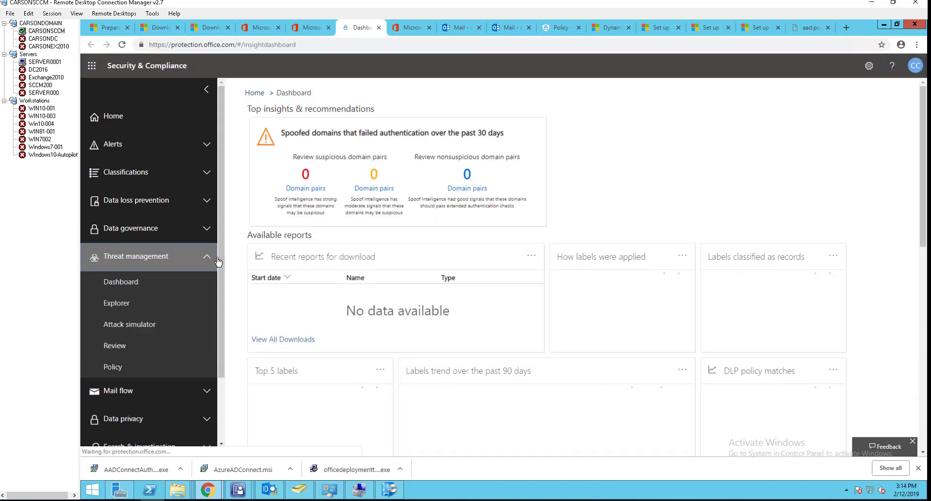
click(124, 373)
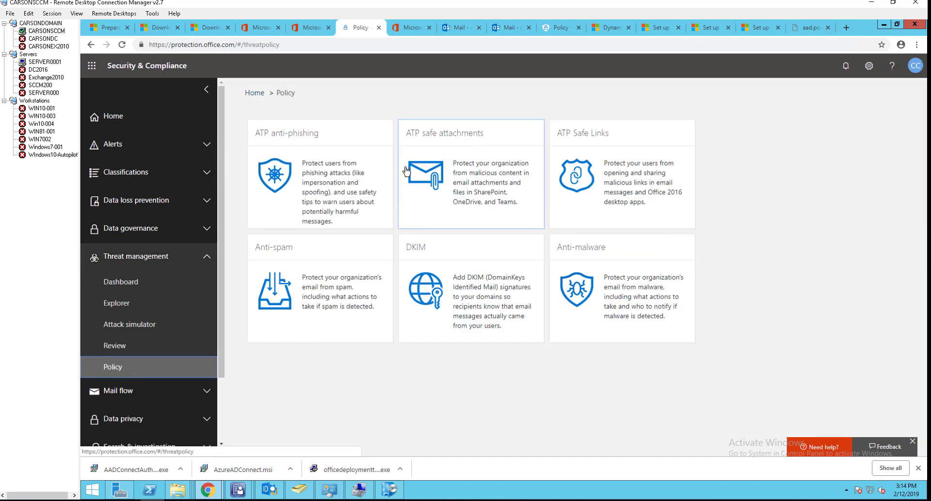
click(330, 195)
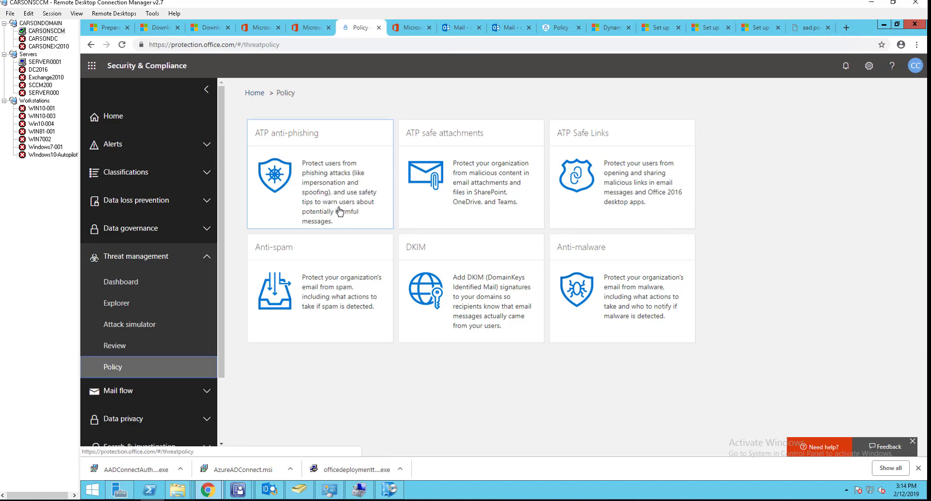
click(338, 193)
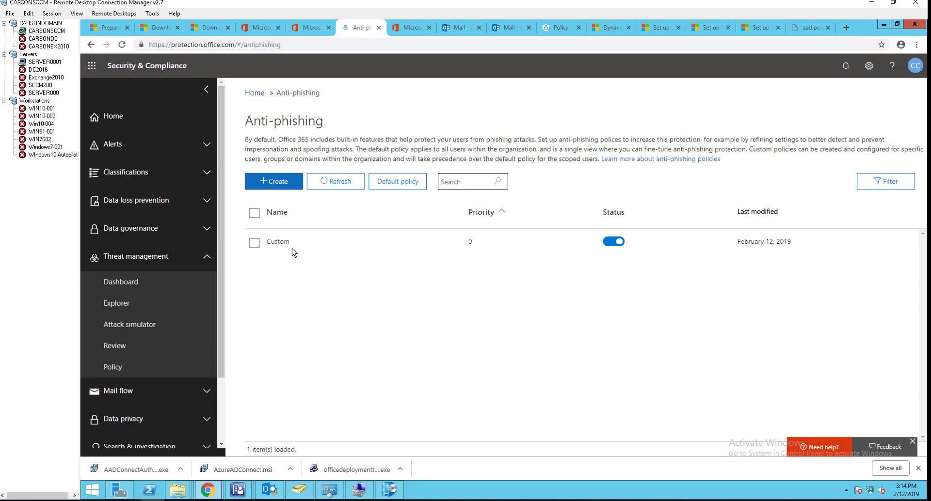
- Delete the existing anti-phishing policy named Custom
click(255, 243)
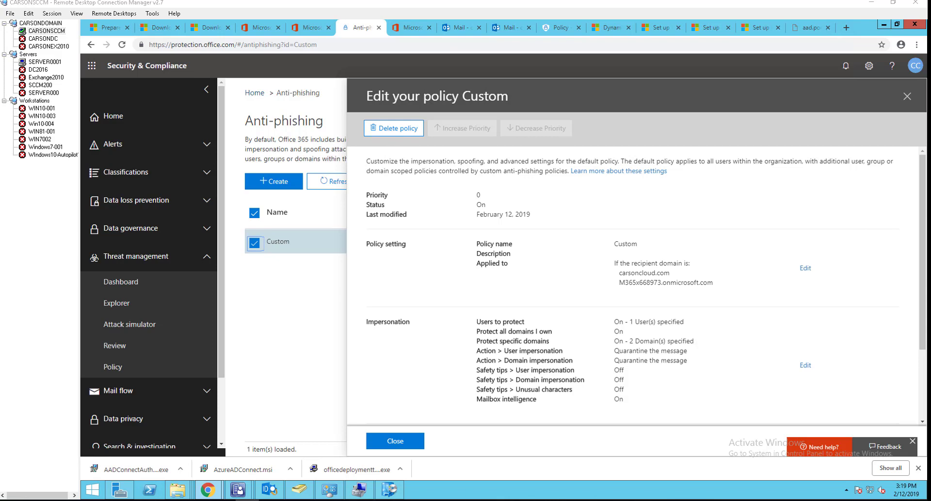
click(406, 441)
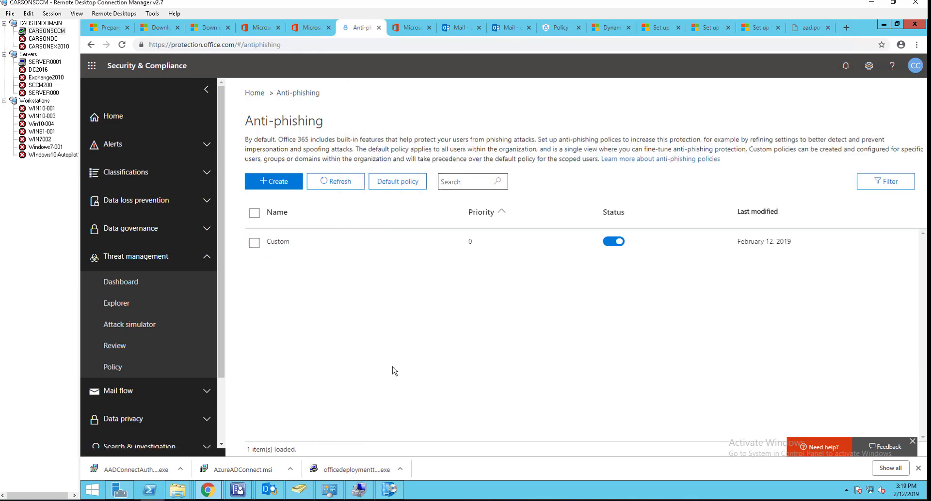
click(279, 245)
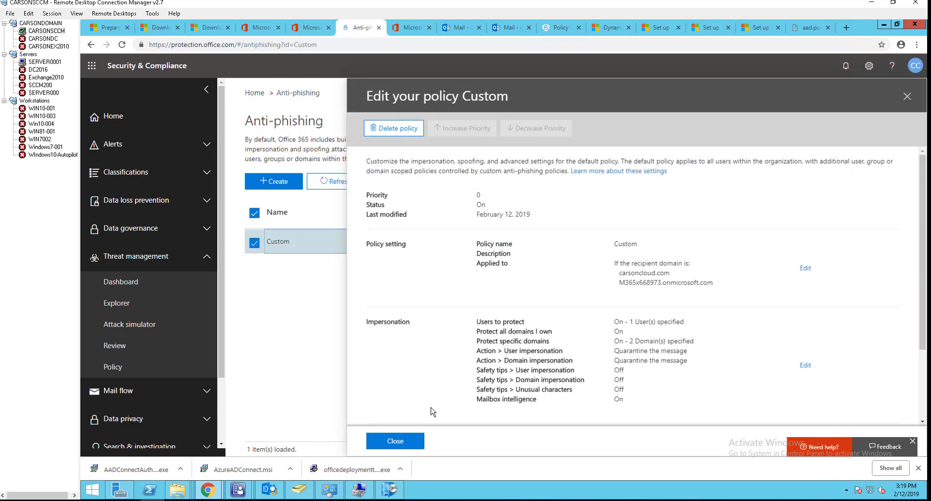
click(394, 129)
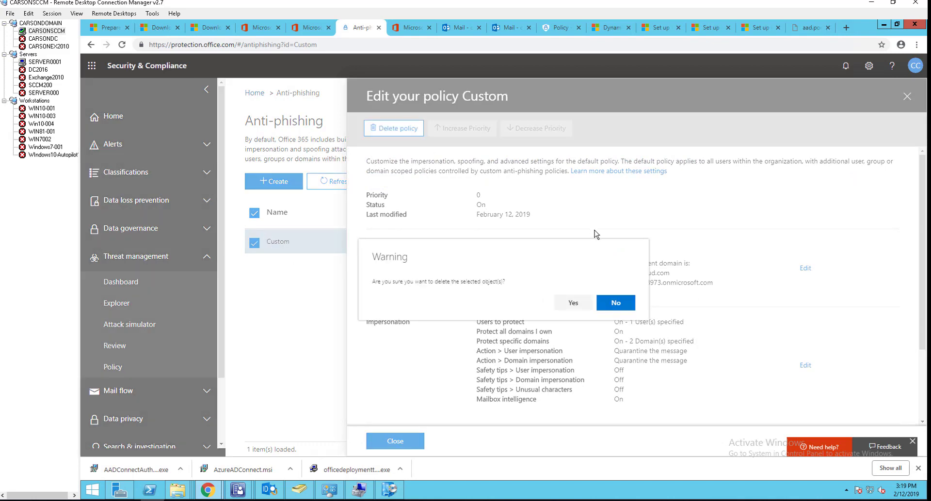
click(573, 303)
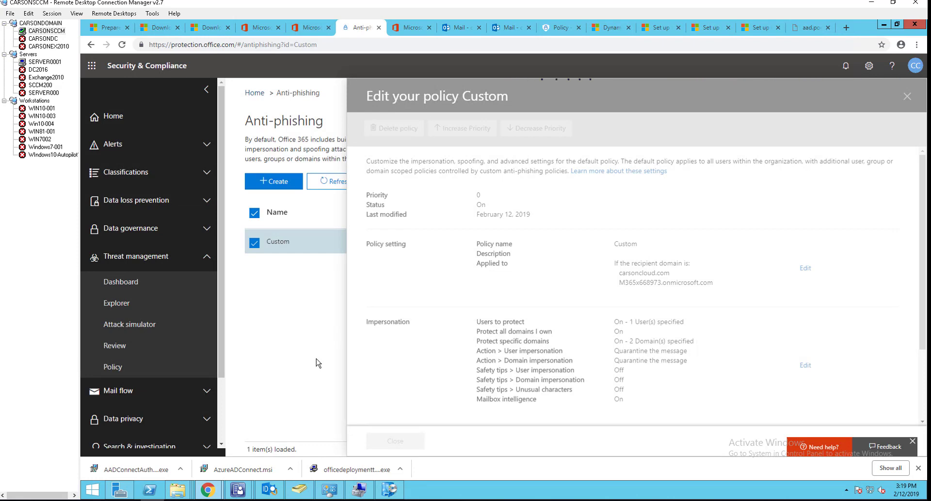
- Start a new anti-phishing policy, name it Custom, and proceed to its recipient conditions
click(282, 183)
click(588, 176)
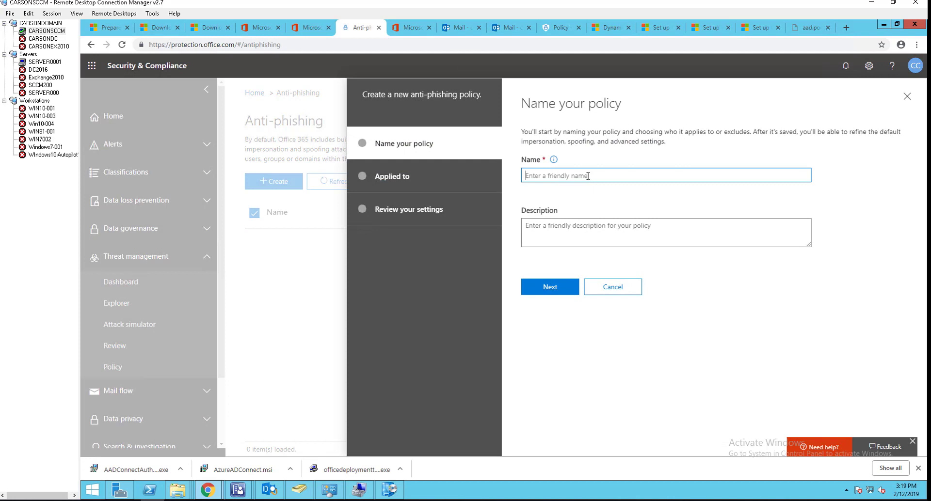
text(Custom)
click(553, 287)
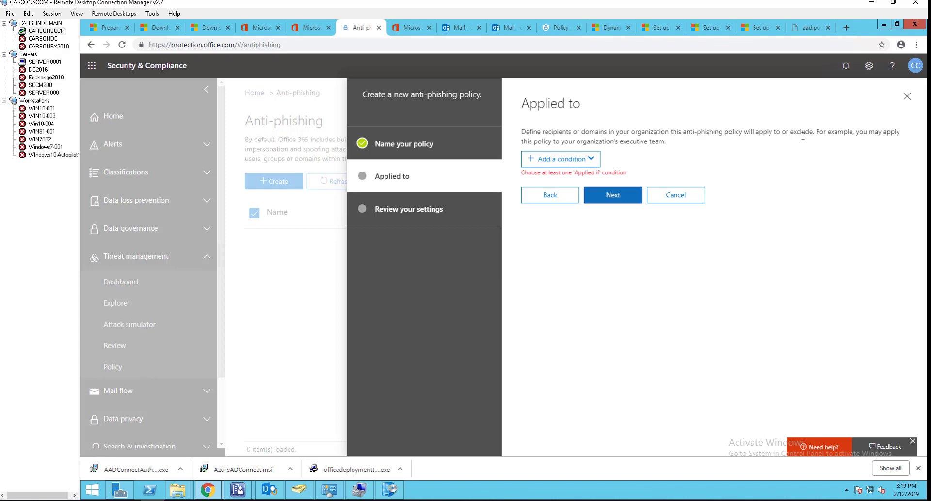
- Add a recipient domain condition to the policy covering carsoncloud.com and M365x668973.onmicrosoft.com
click(579, 162)
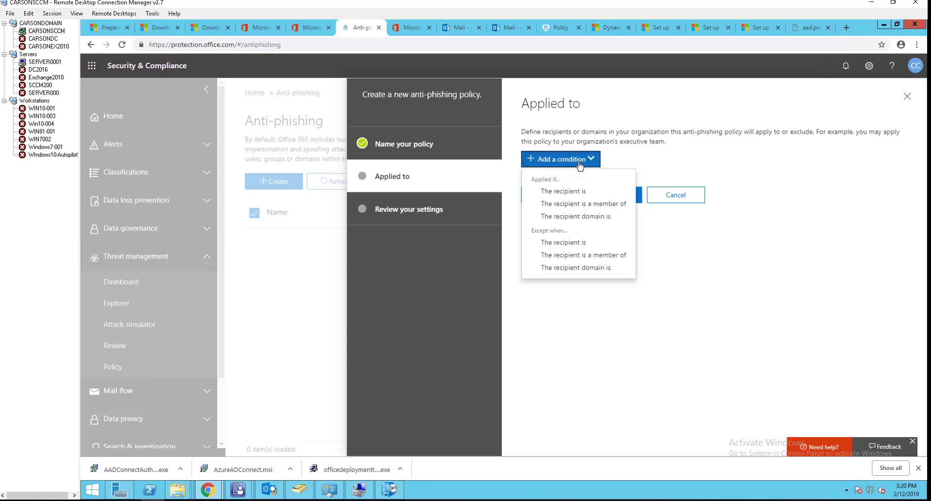
click(575, 218)
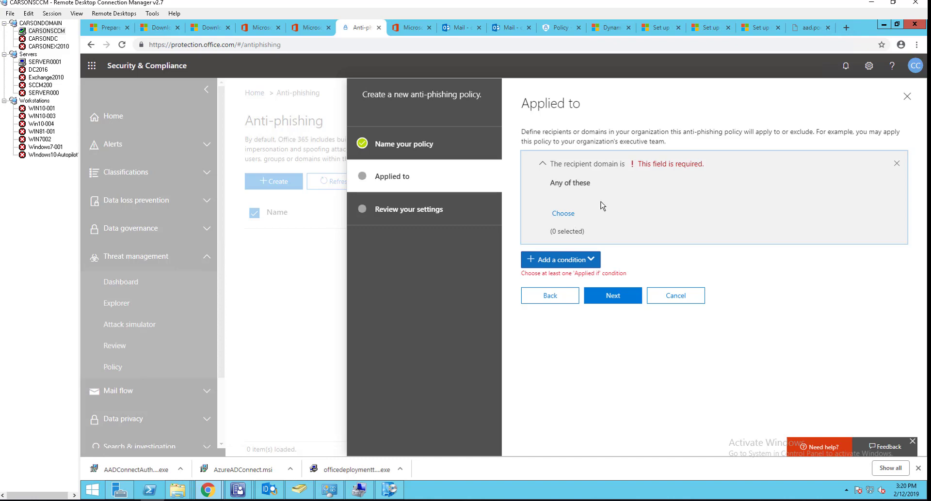
click(562, 213)
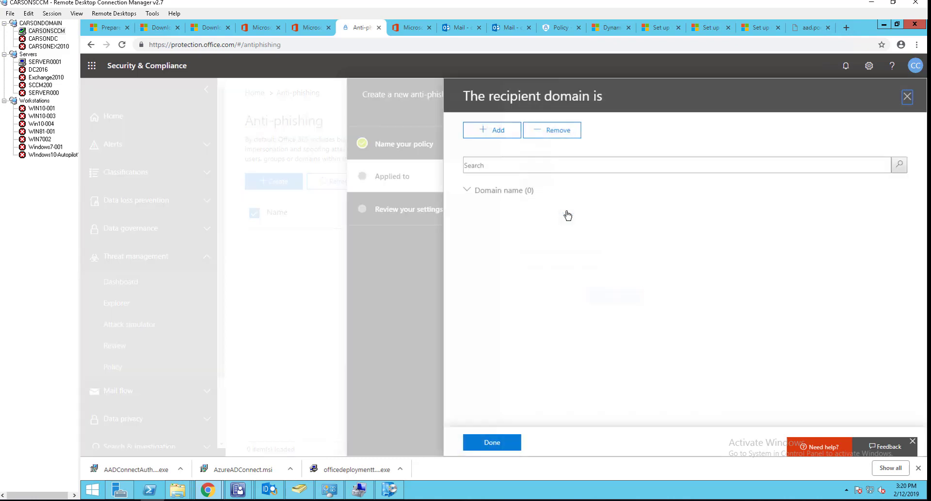
click(541, 166)
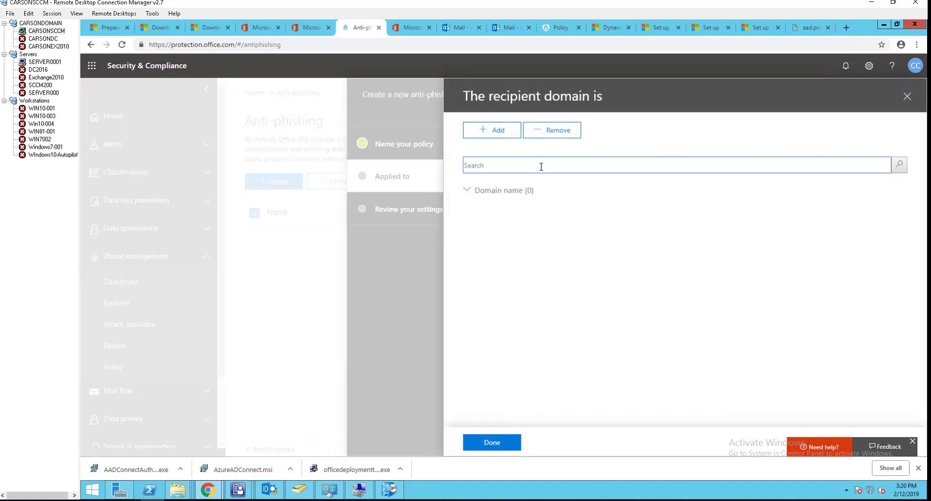
click(495, 131)
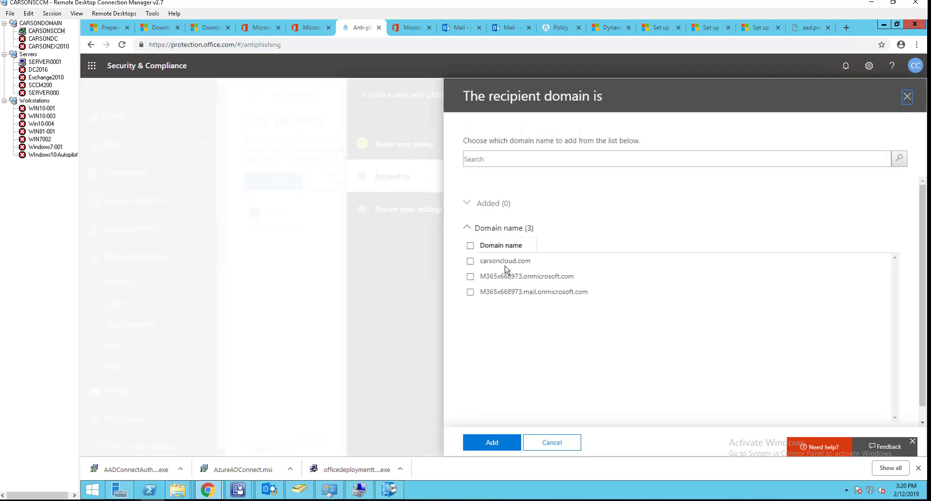
click(473, 263)
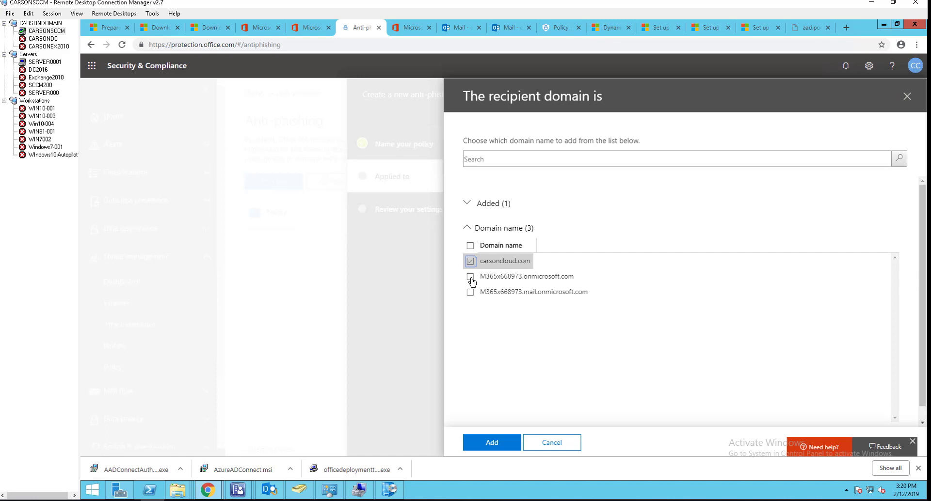
click(471, 277)
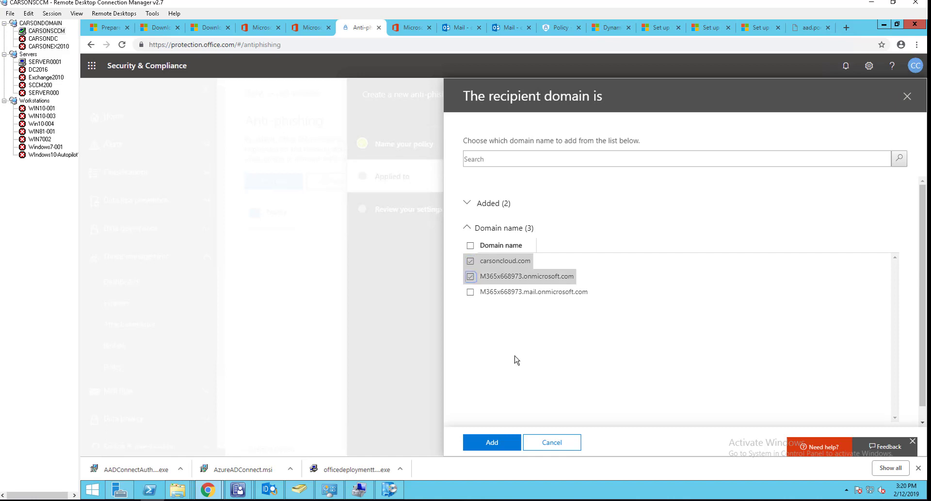
click(492, 442)
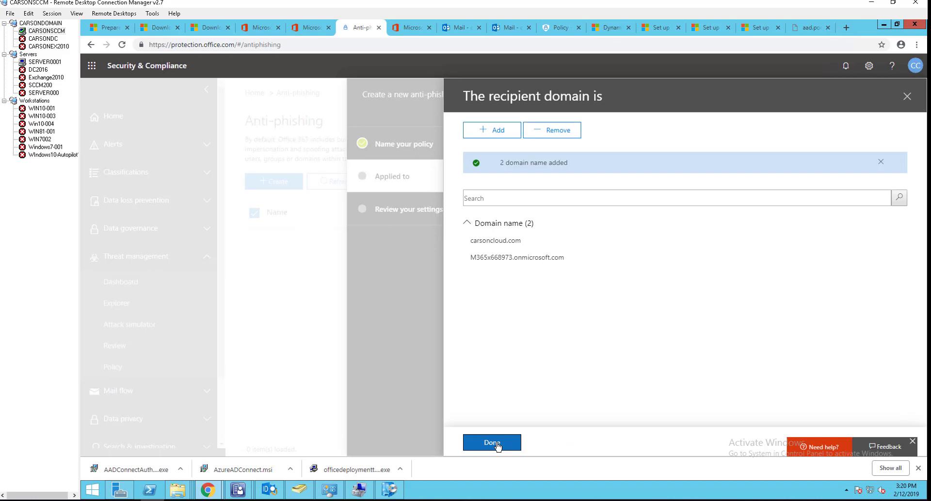
click(493, 443)
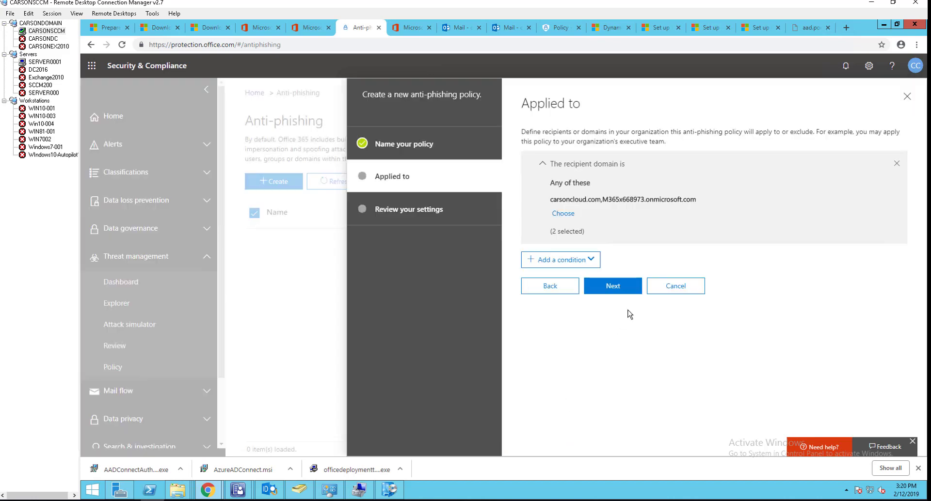
- Create the Custom policy and review its applied recipient domains and default settings
click(621, 293)
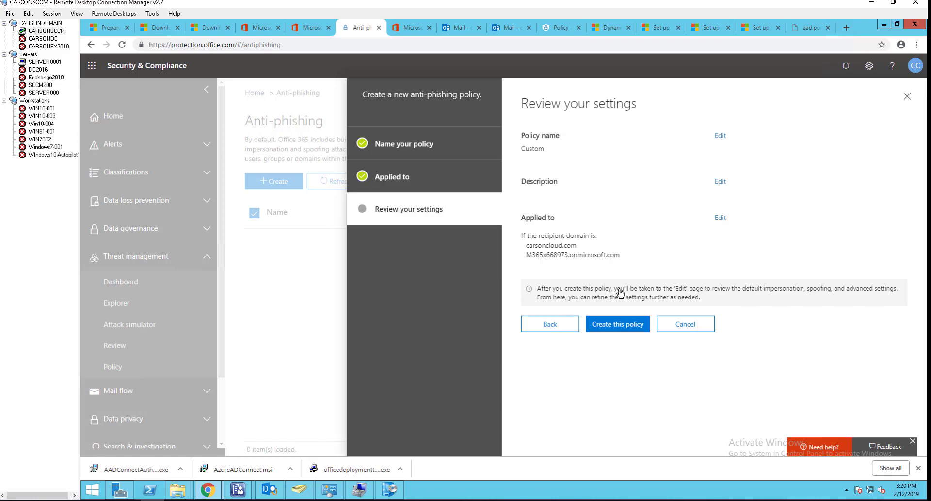
click(623, 326)
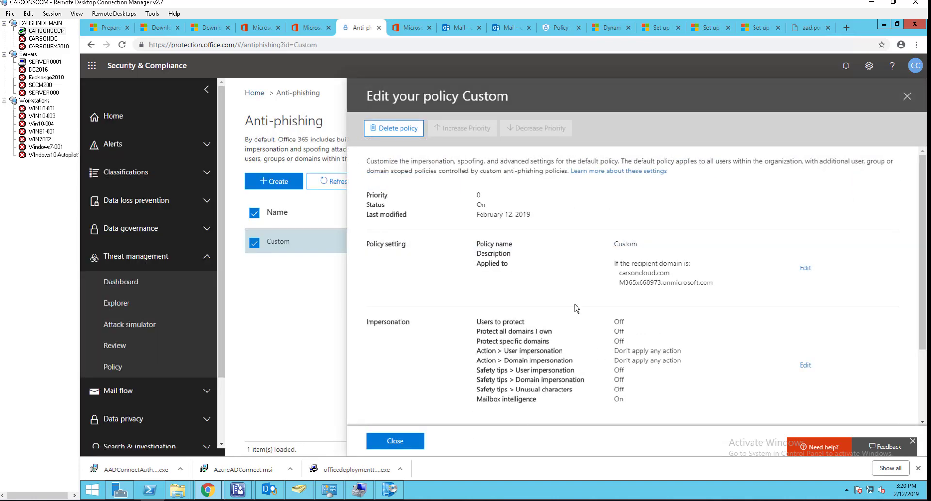
scroll(584, 311, down, 2)
scroll(586, 312, up, 2)
drag(621, 275, 736, 290)
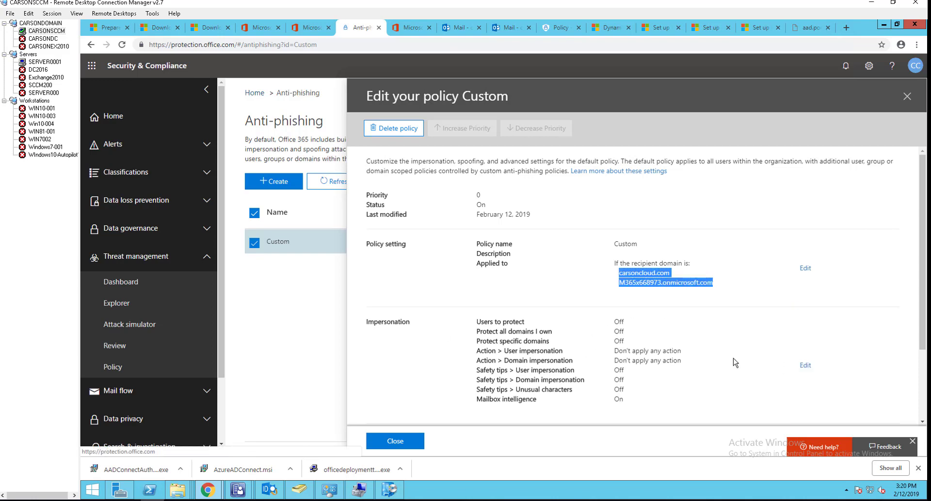
- Turn on user protection in the Custom policy's impersonation settings and add the Carson Cloud domain's cloud account as a protected user
click(805, 366)
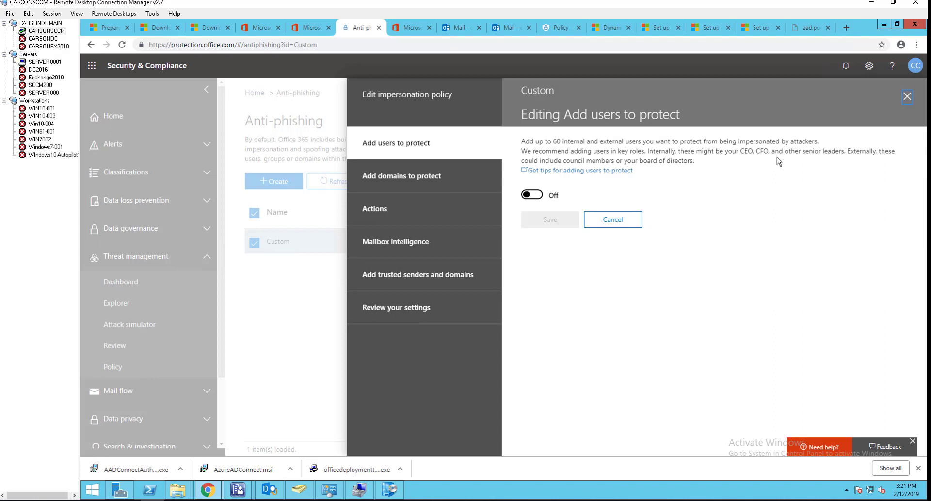
click(538, 200)
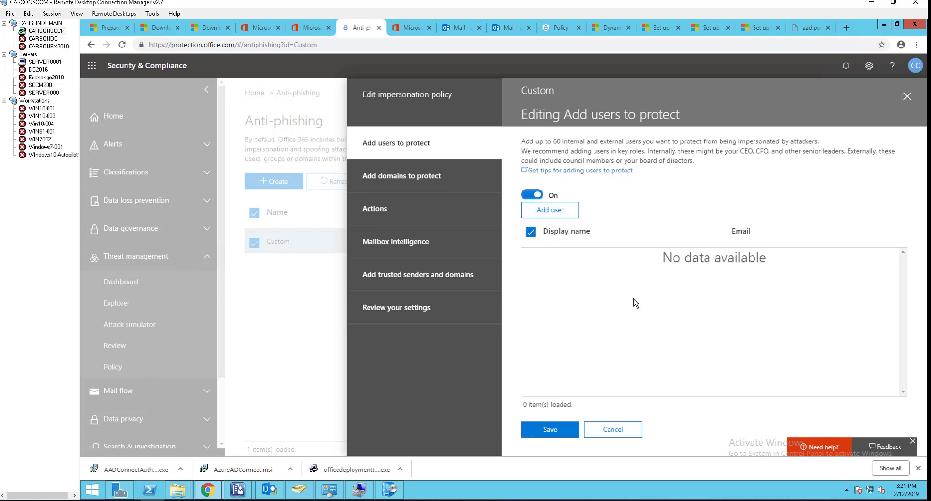
click(564, 215)
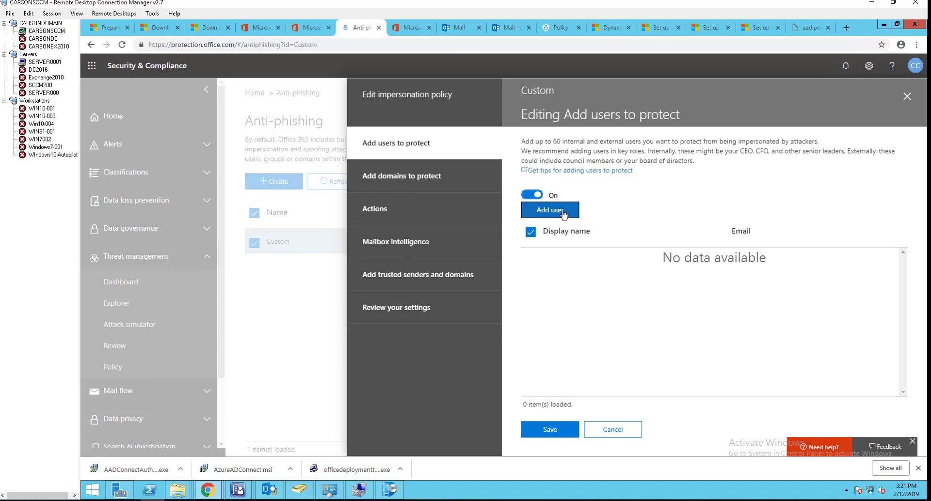
click(563, 214)
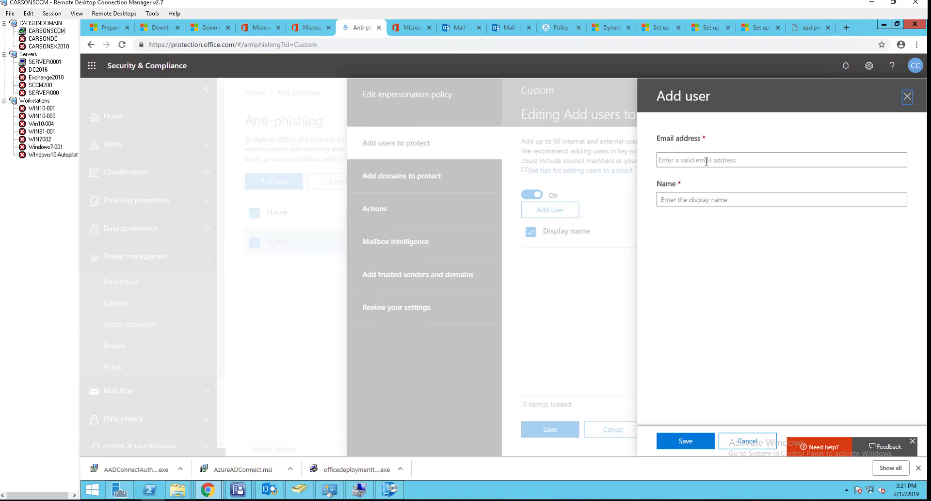
click(735, 159)
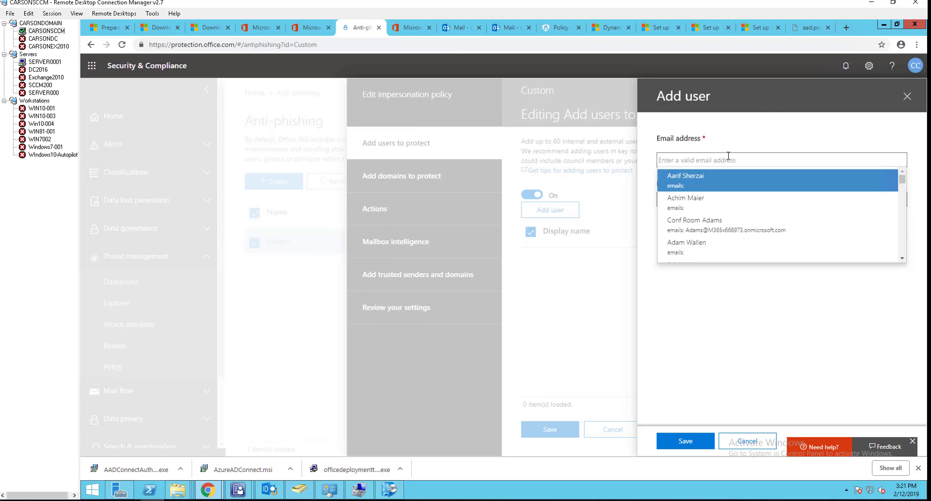
text(cloud)
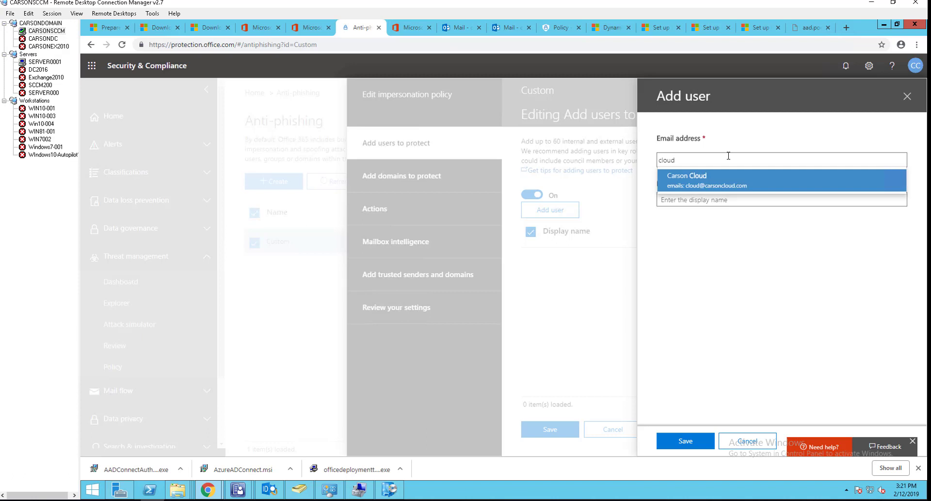
click(718, 187)
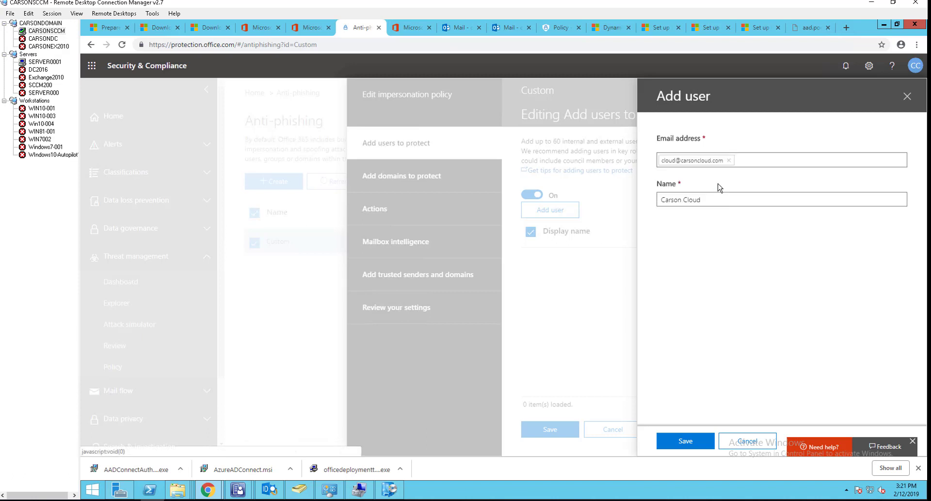
click(692, 449)
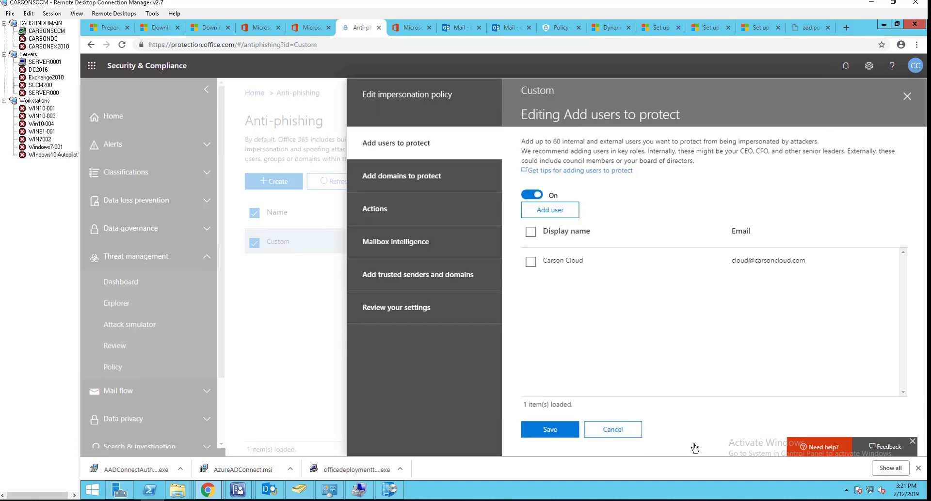
- Save the protected user and set the actions for impersonated users and impersonated domains to move messages to recipients' Junk Email folders
click(552, 434)
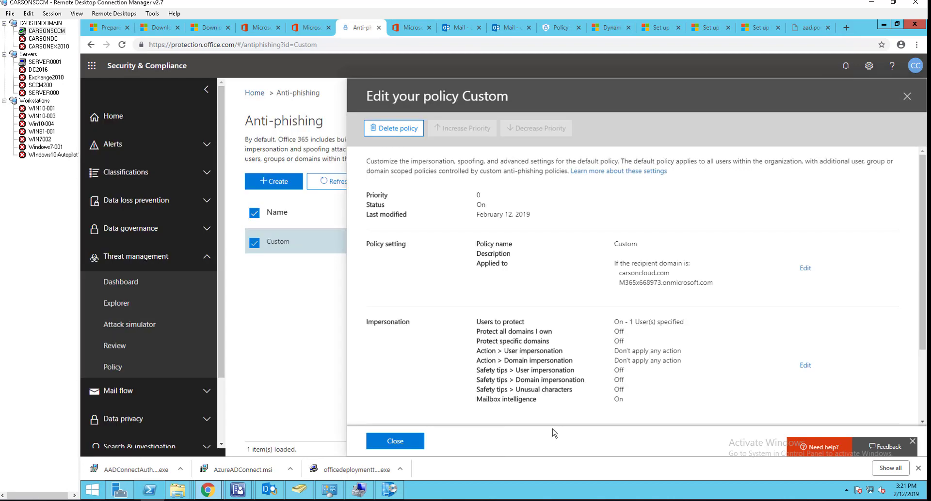
click(804, 366)
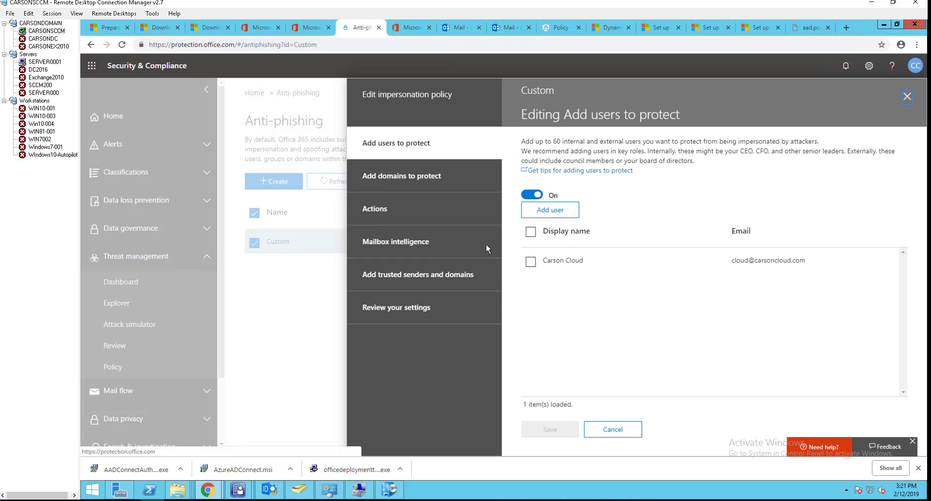
click(389, 218)
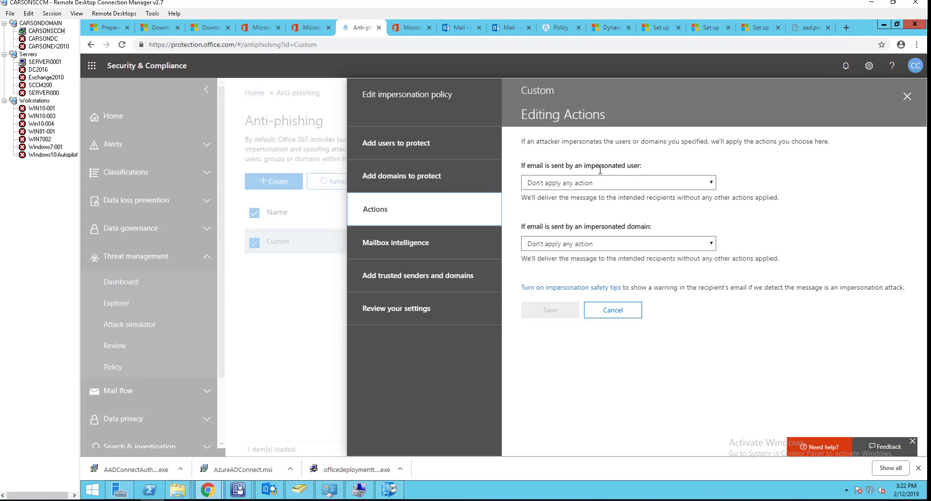
click(607, 184)
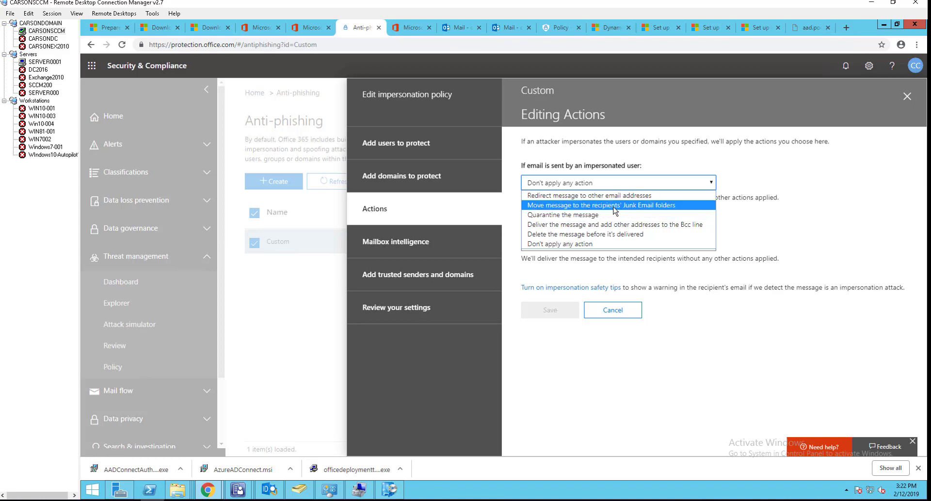
click(573, 205)
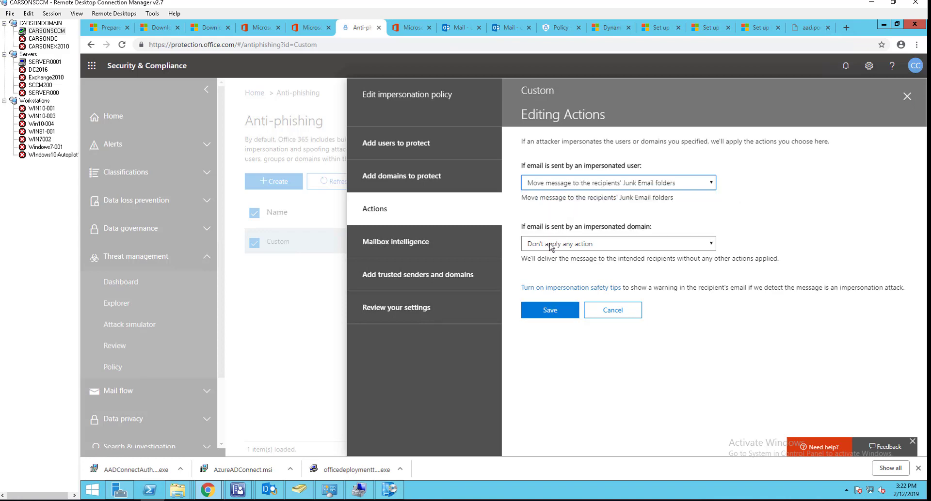
click(625, 242)
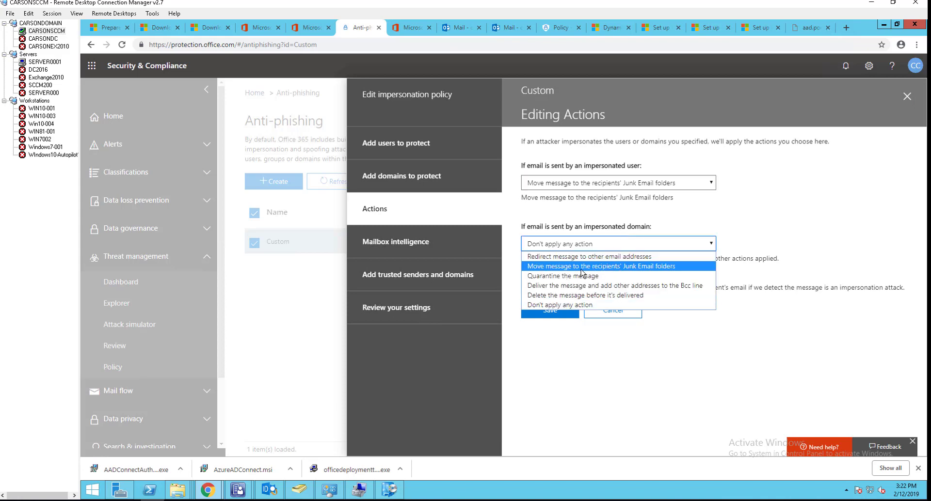
click(609, 271)
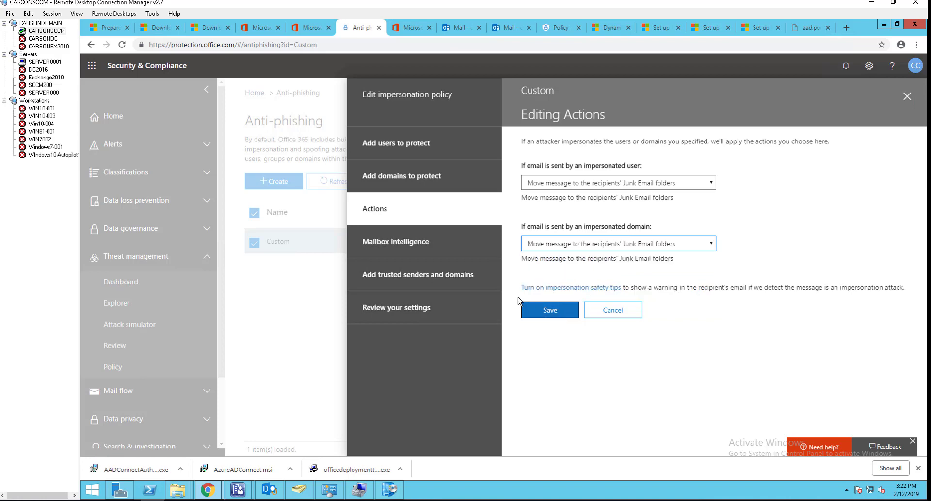
- Try out microsoft.com and abc.com as trusted domains in the impersonation settings, and remove both entries
click(420, 248)
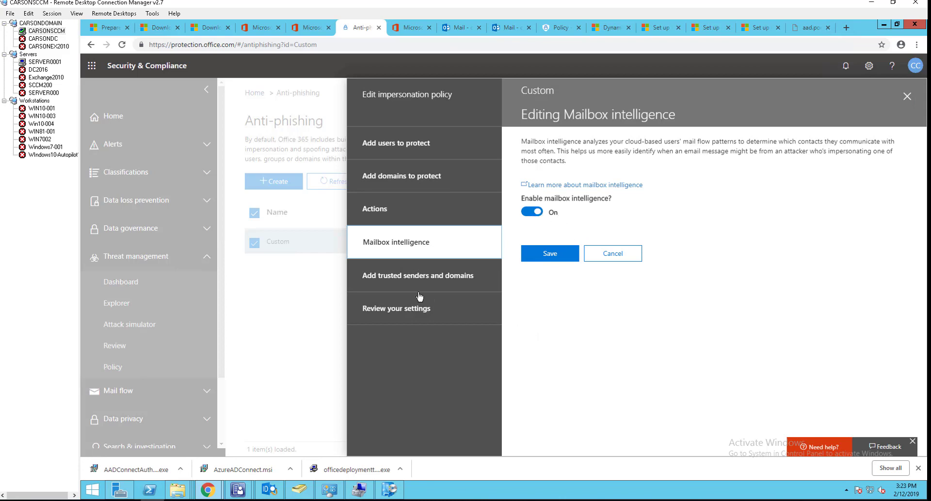
click(456, 284)
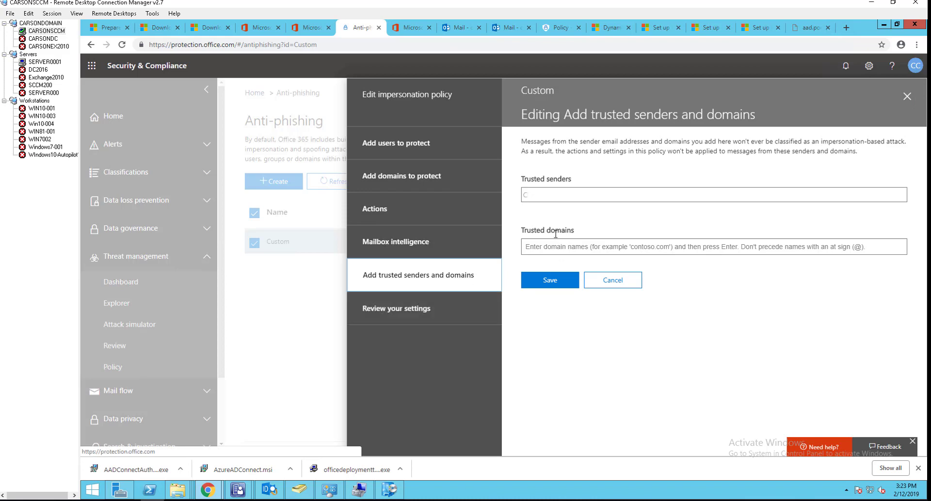
click(589, 249)
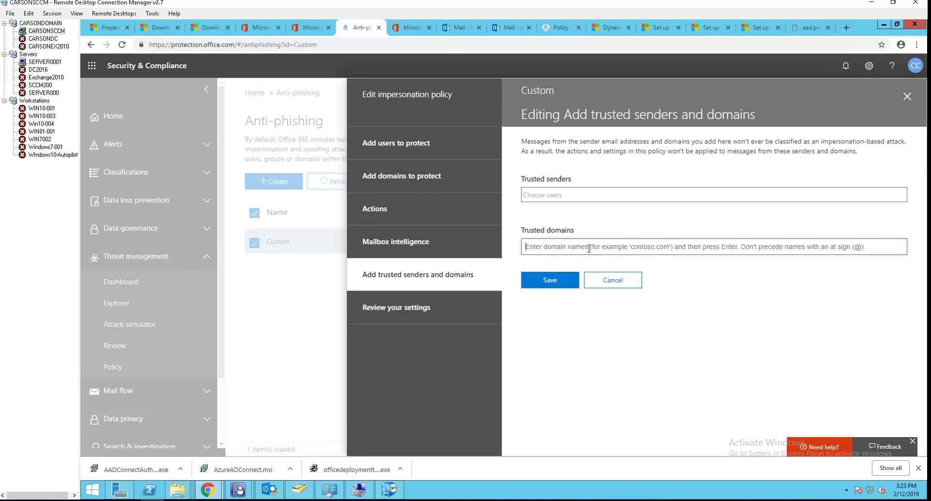
text(micro)
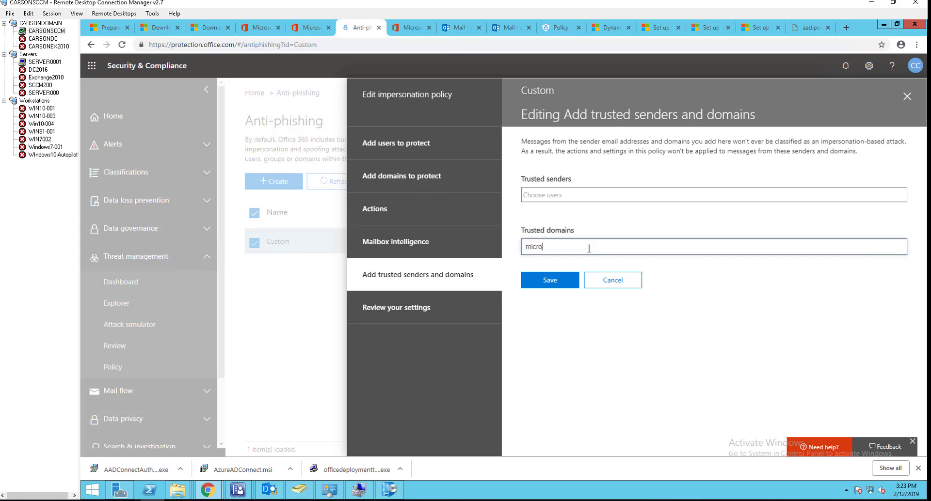
text(soft )
text(com)
key(Return)
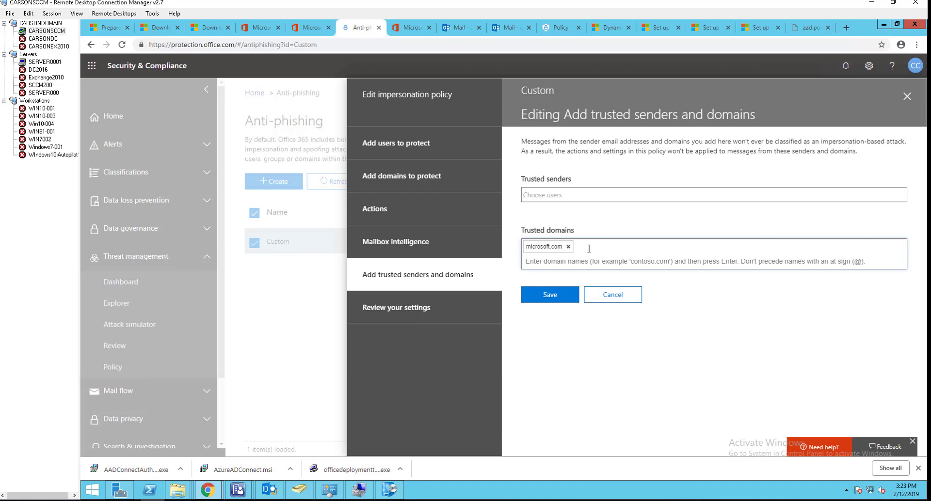
text(abc.com)
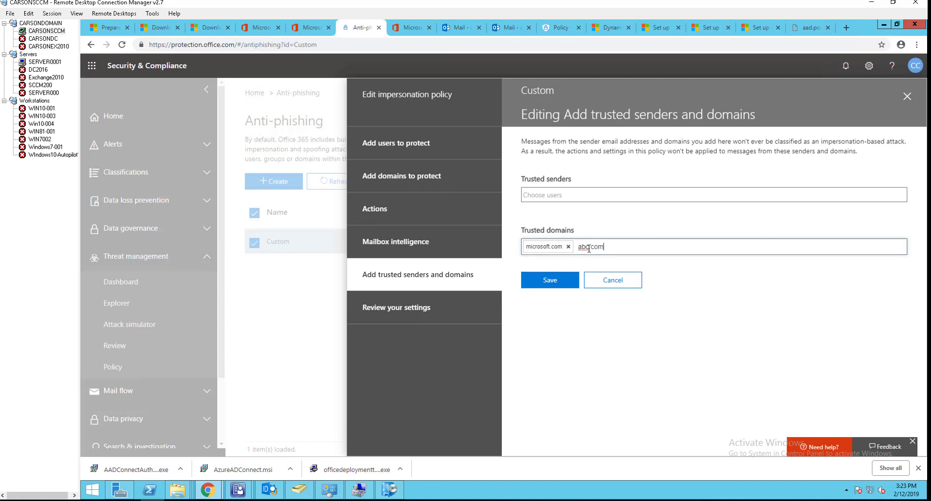
key(Return)
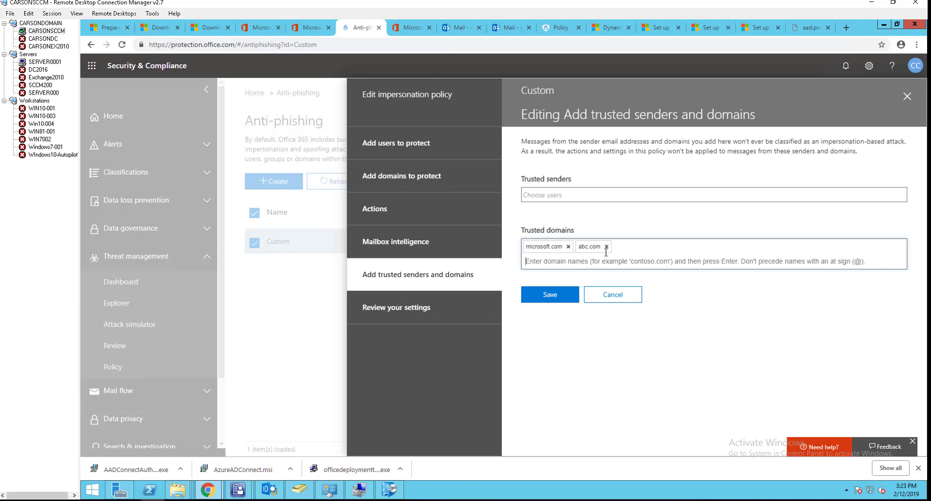
click(606, 247)
click(567, 247)
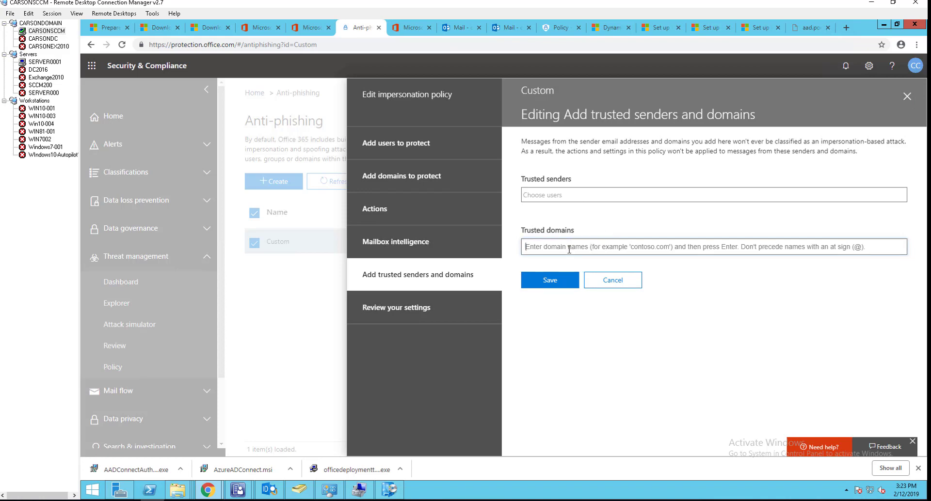
- Look through the users available as trusted senders without choosing any
click(562, 190)
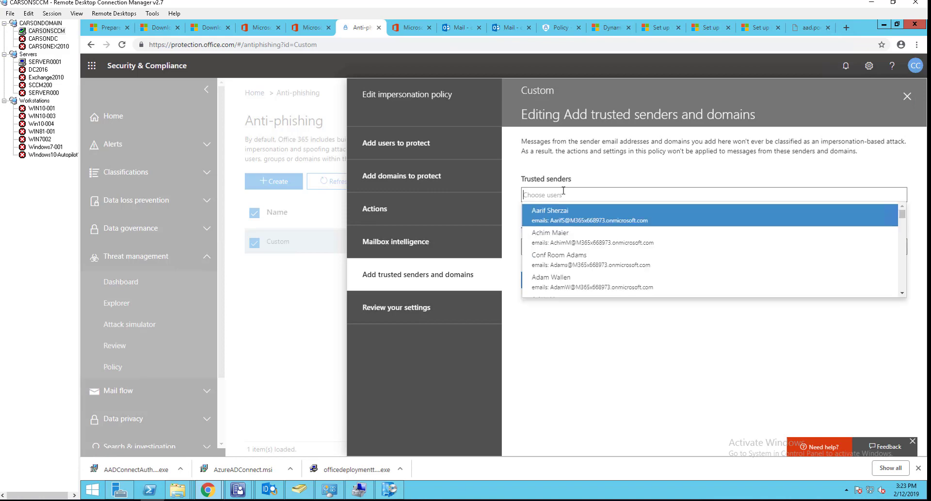
scroll(662, 262, down, 5)
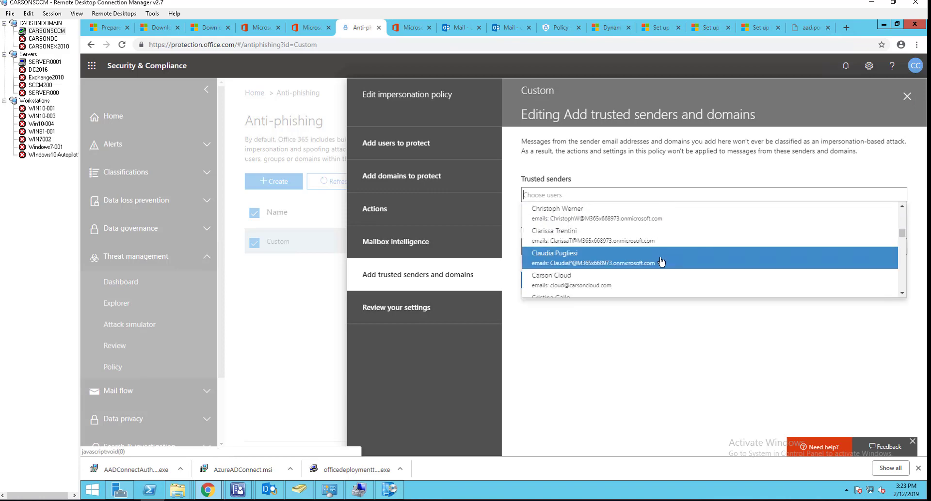
scroll(651, 227, up, 4)
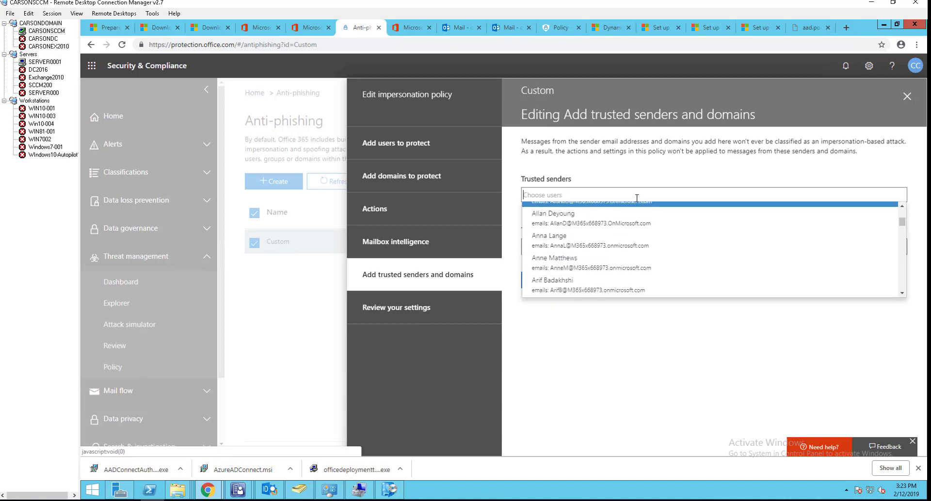
click(695, 171)
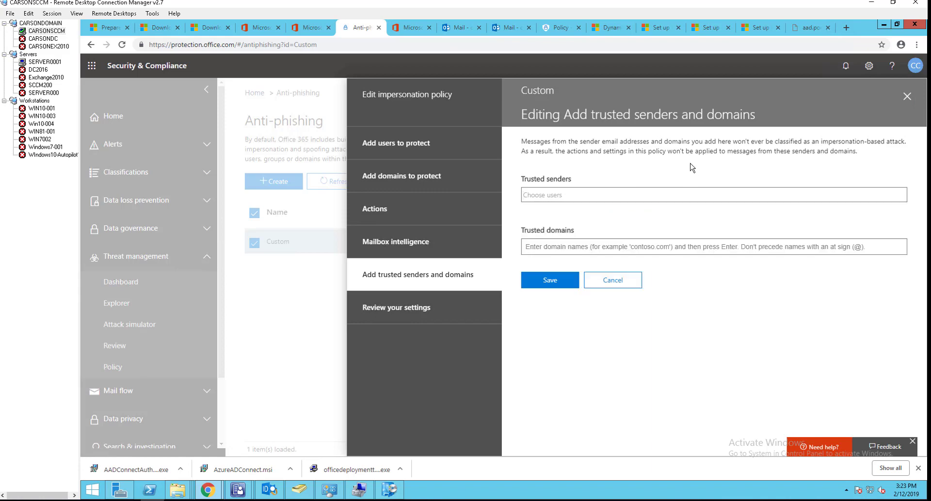
- Review the impersonation settings, save them, and close the Custom anti-phishing policy
click(420, 311)
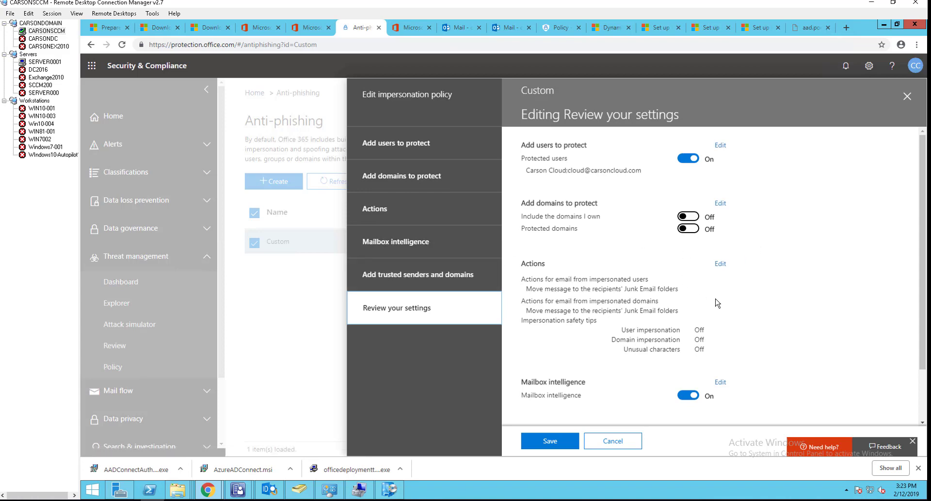
scroll(802, 316, down, 2)
click(553, 443)
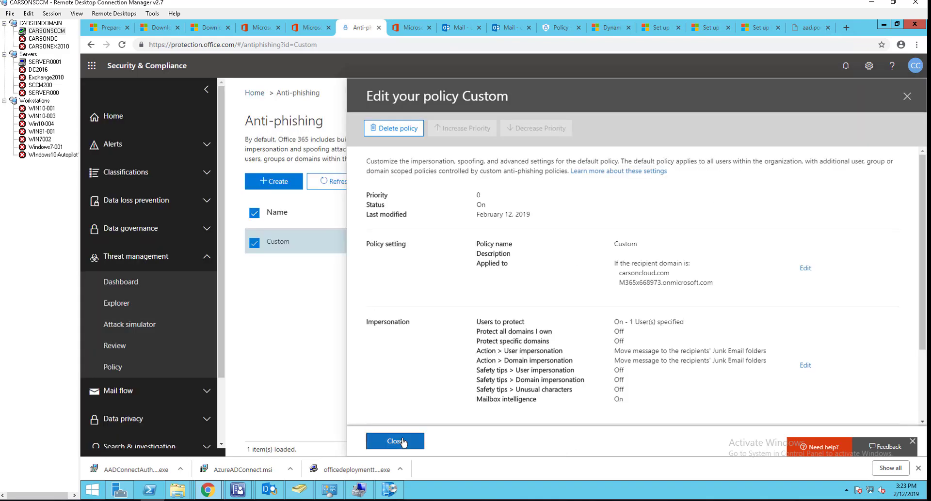
click(397, 441)
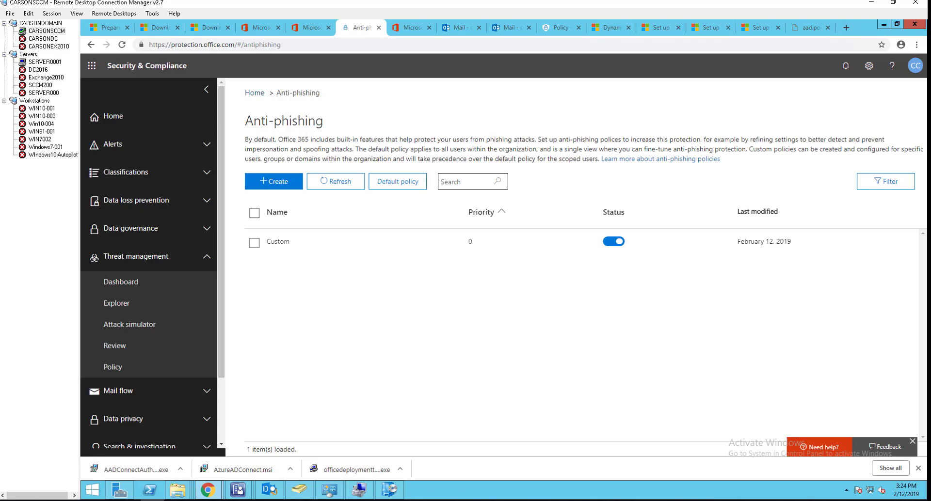
- Consult the Exchange online ATP slide in PowerPoint and open the ATP safe attachments policy page in the Security & Compliance Center
key(alt+Tab)
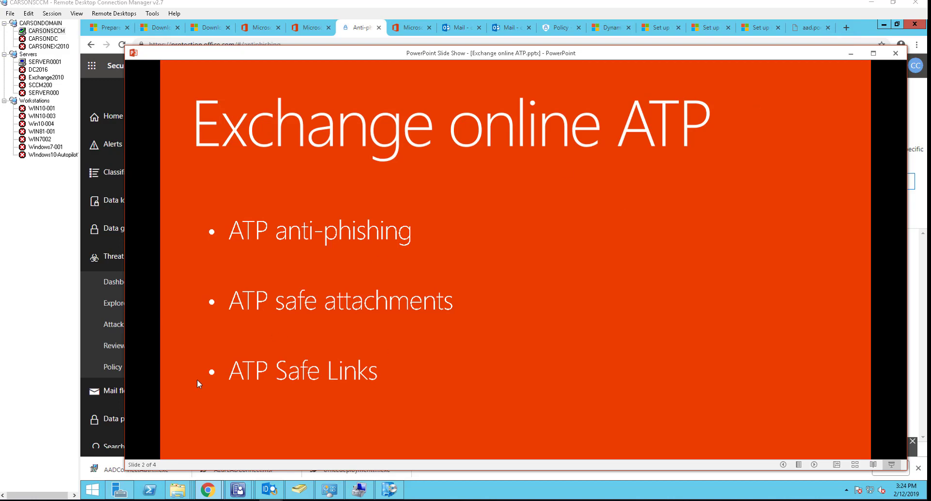
click(114, 367)
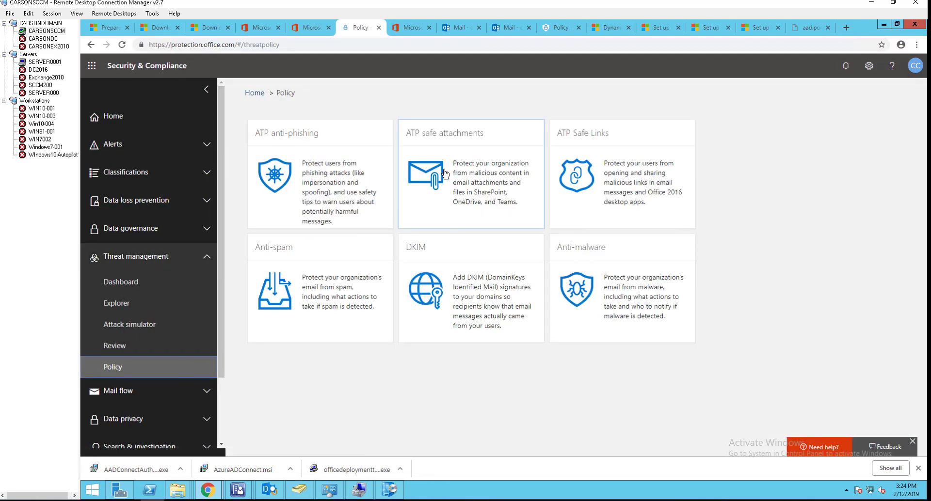
mouse_move(359, 491)
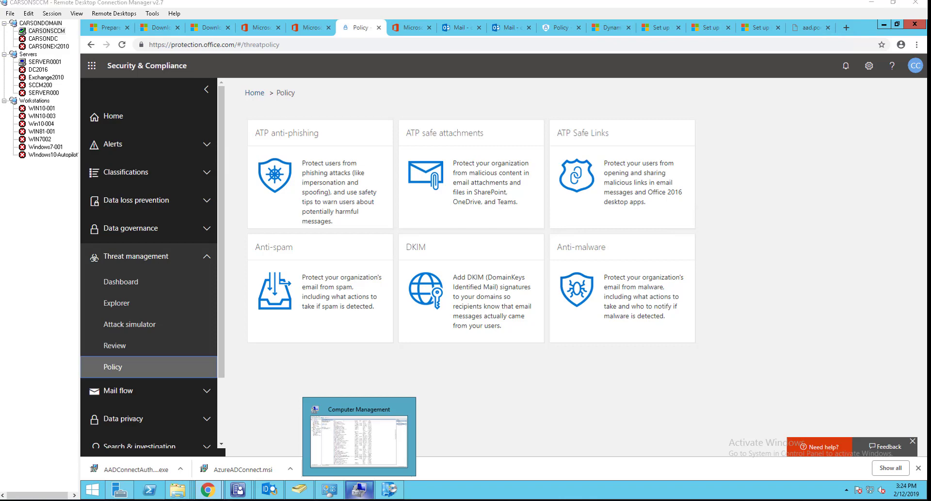
key(alt+Tab)
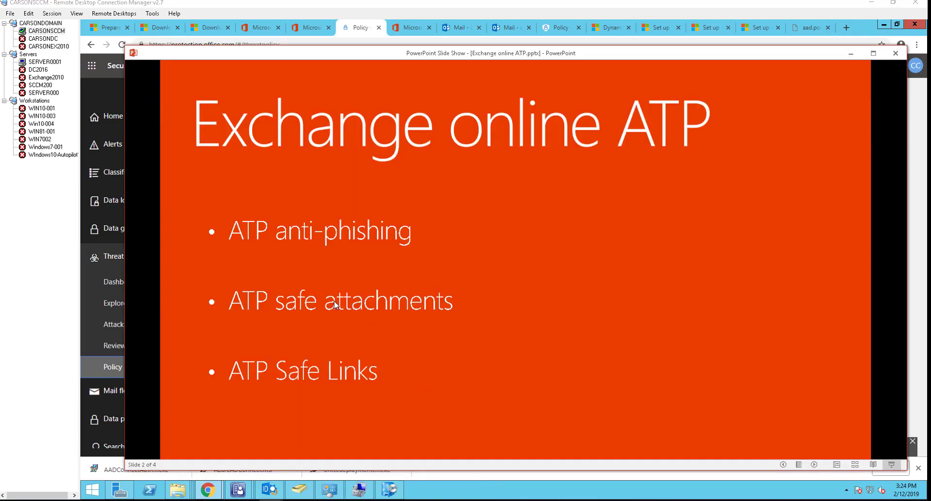
key(alt+Tab)
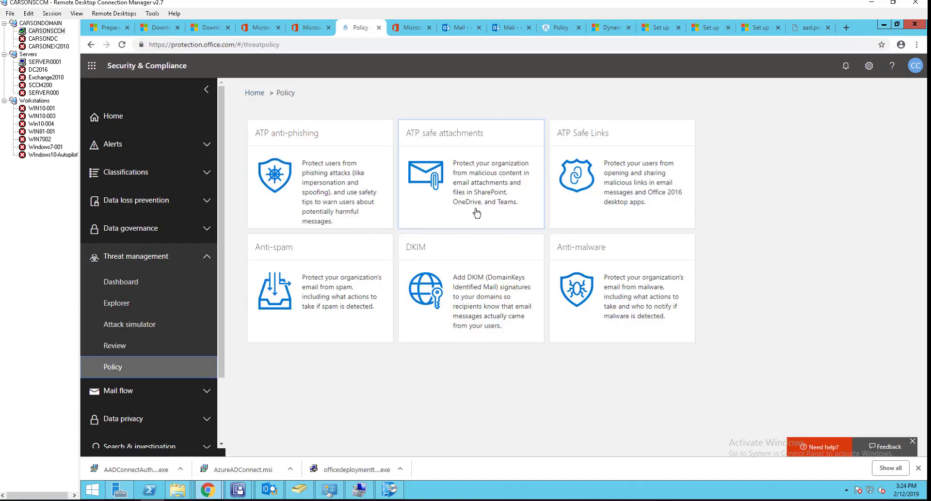
click(460, 177)
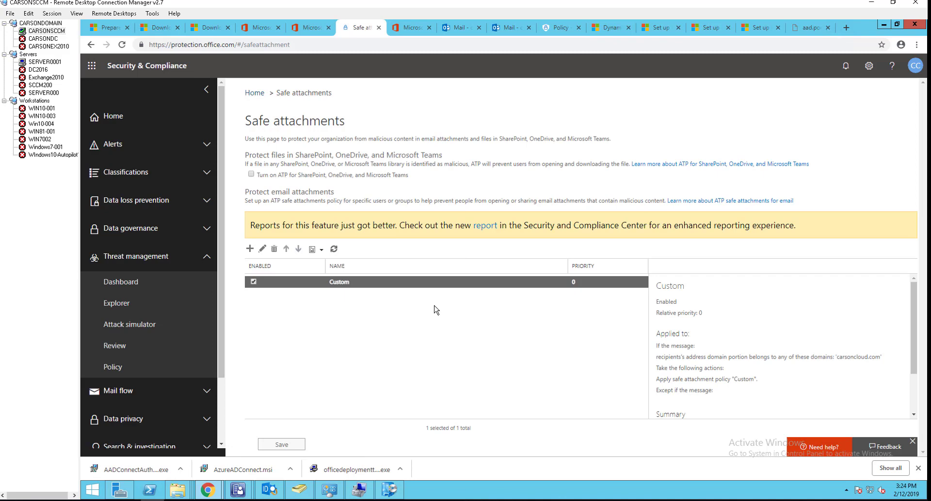
- Delete the existing Custom safe attachments policy and confirm the deletion
click(415, 354)
click(280, 283)
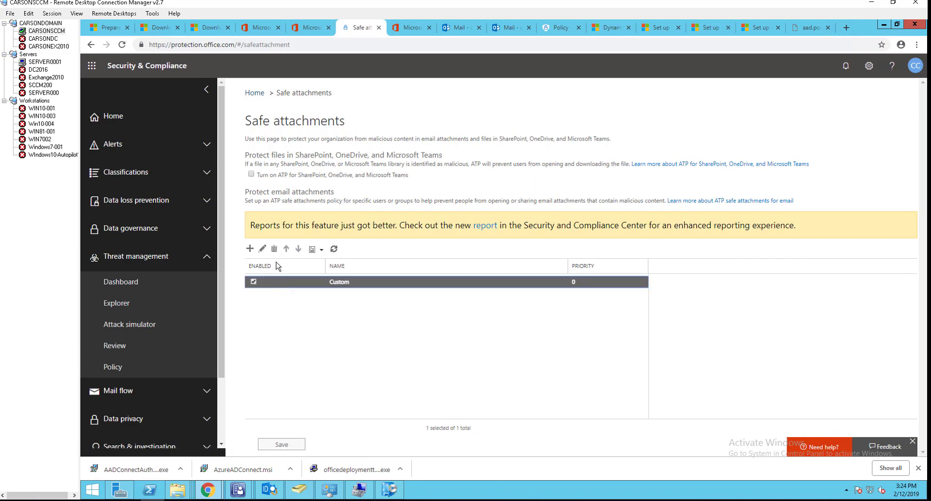
click(274, 249)
click(589, 341)
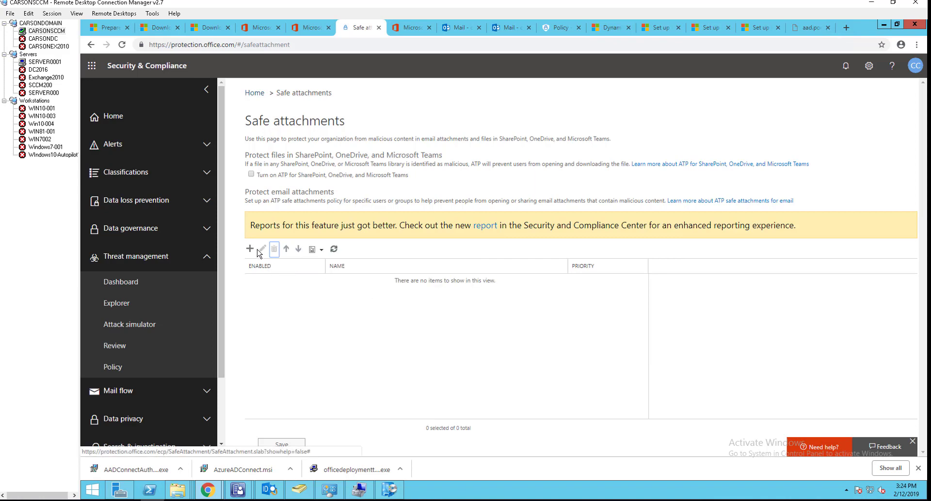
- Start a new safe attachments policy named Custom with Dynamic Delivery as the unknown malware response
click(250, 249)
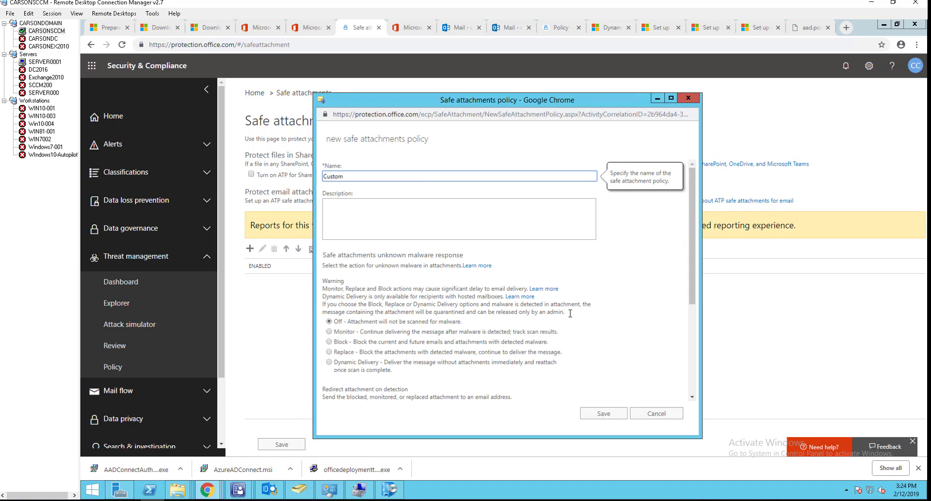
click(531, 223)
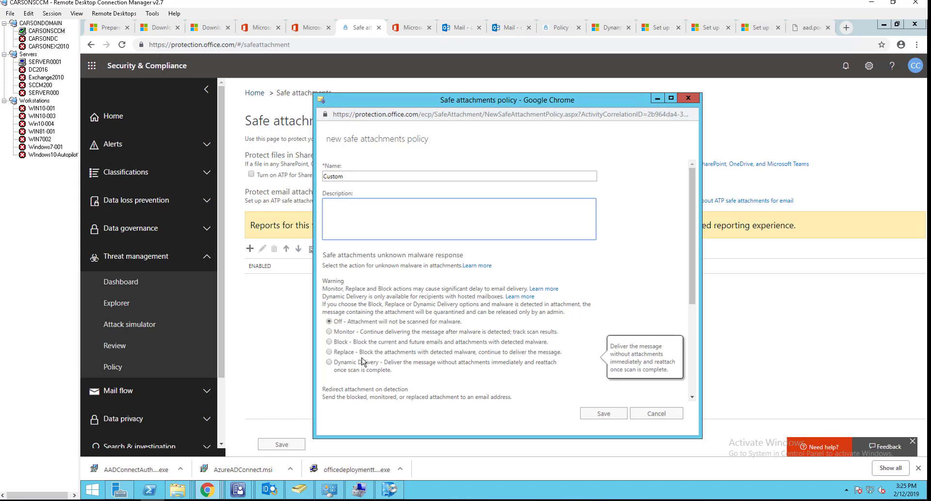
click(332, 367)
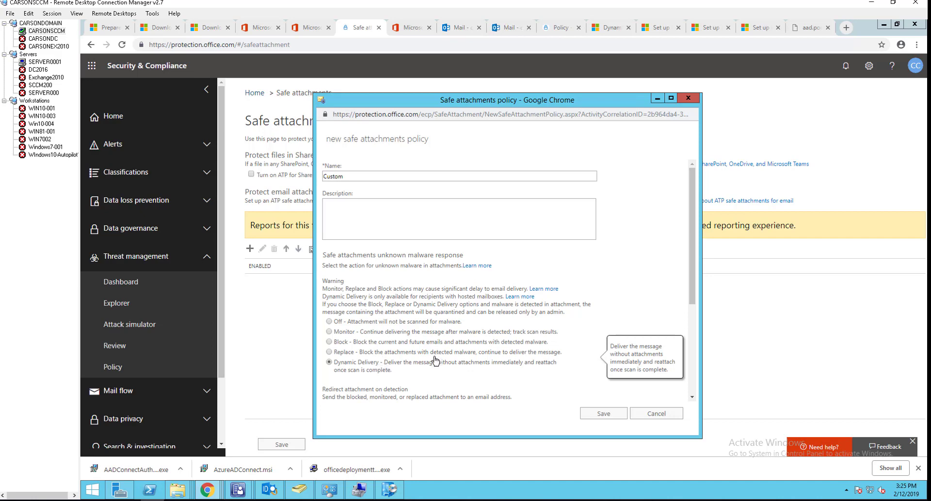
- Enable attachment redirect on detection in the Custom safe attachments policy and enter the redirect e-mail address
scroll(692, 249, down, 2)
drag(692, 247, 692, 279)
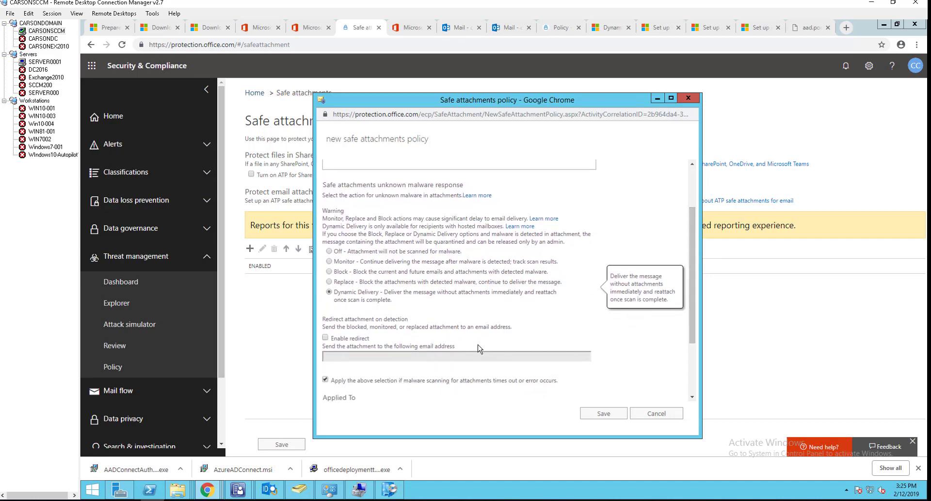
click(325, 339)
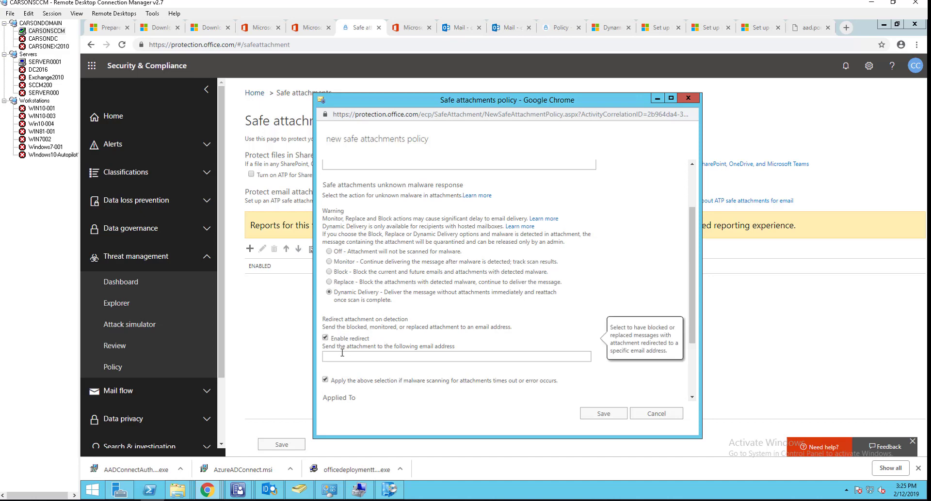
click(370, 354)
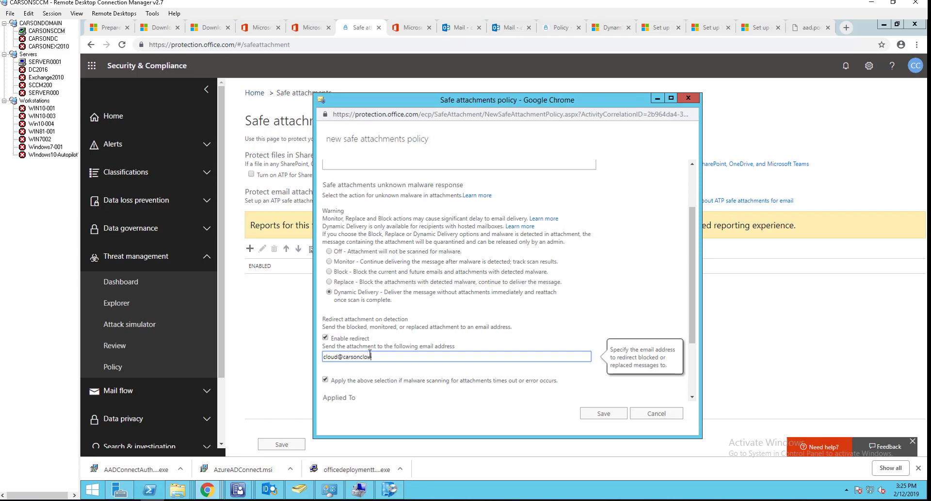
text(.com)
mouse_move(362, 292)
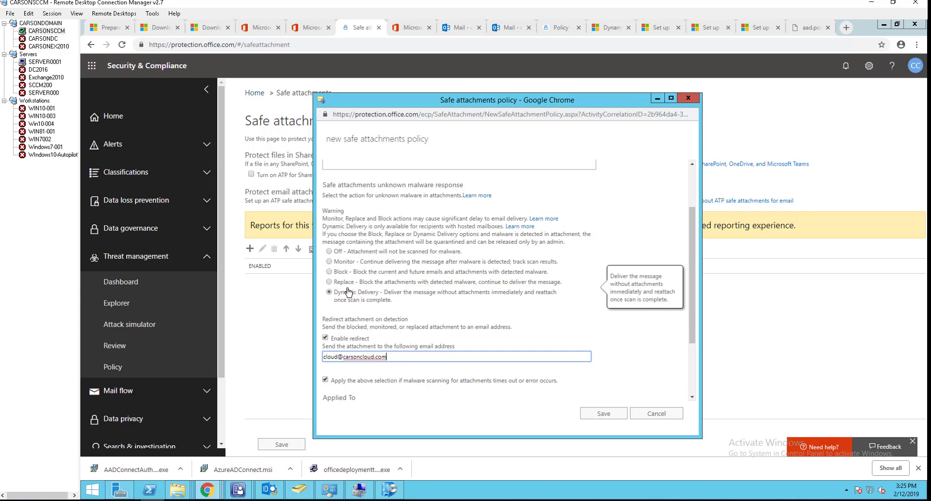
mouse_move(337, 266)
- Apply the Custom safe attachments policy to the recipient domains carsoncloud.com and M365x668973.onmicrosoft.com
scroll(694, 349, down, 1)
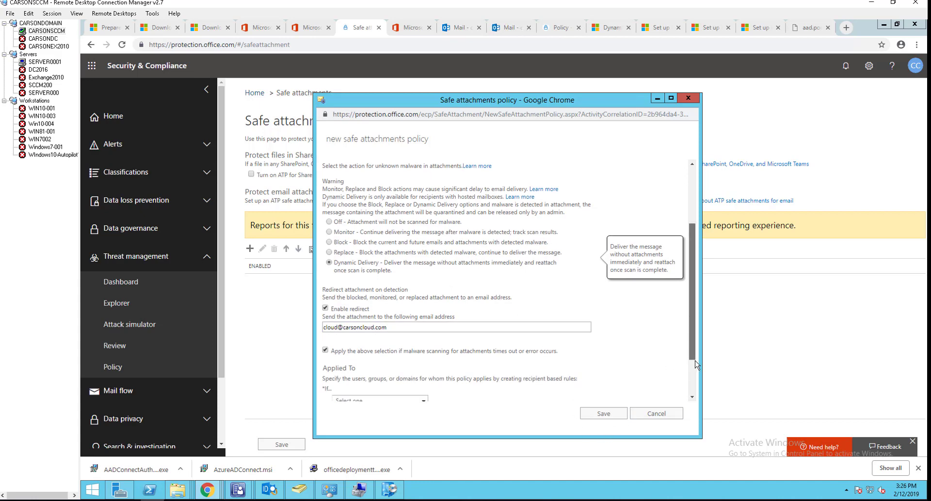
scroll(694, 364, down, 2)
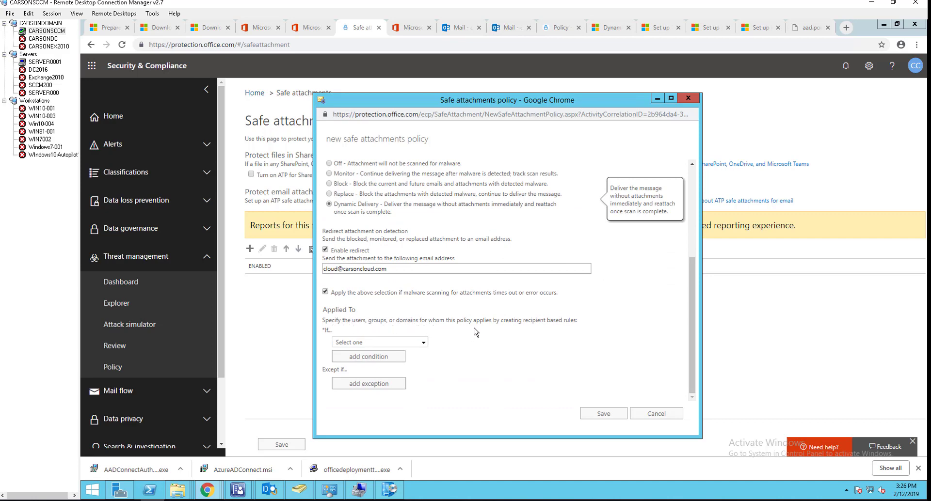
click(425, 344)
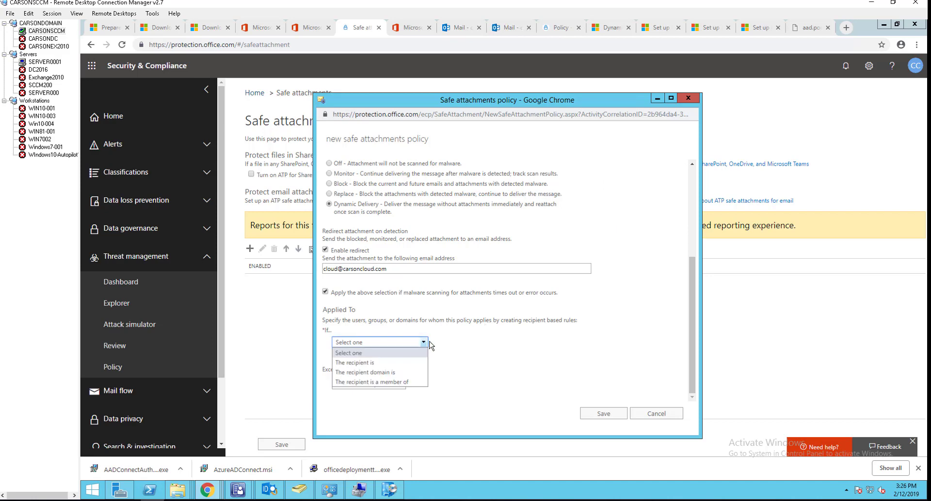
click(398, 373)
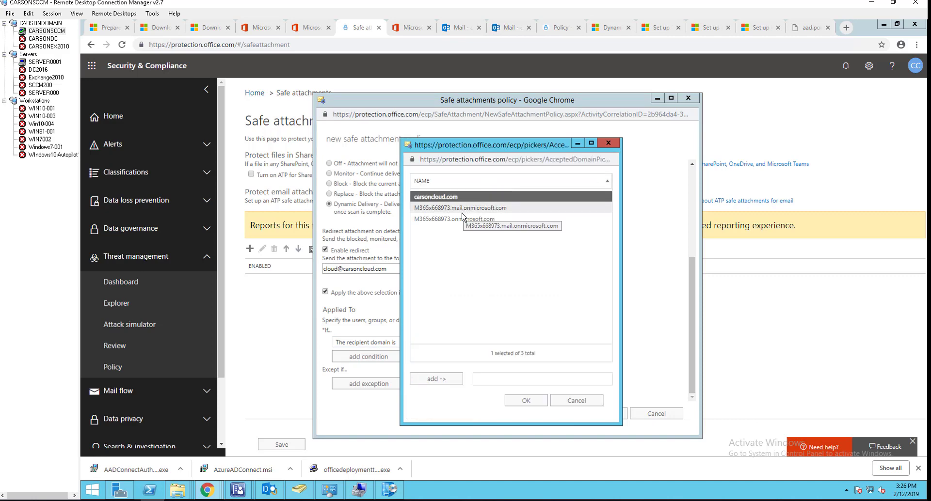
ctrl+click(463, 221)
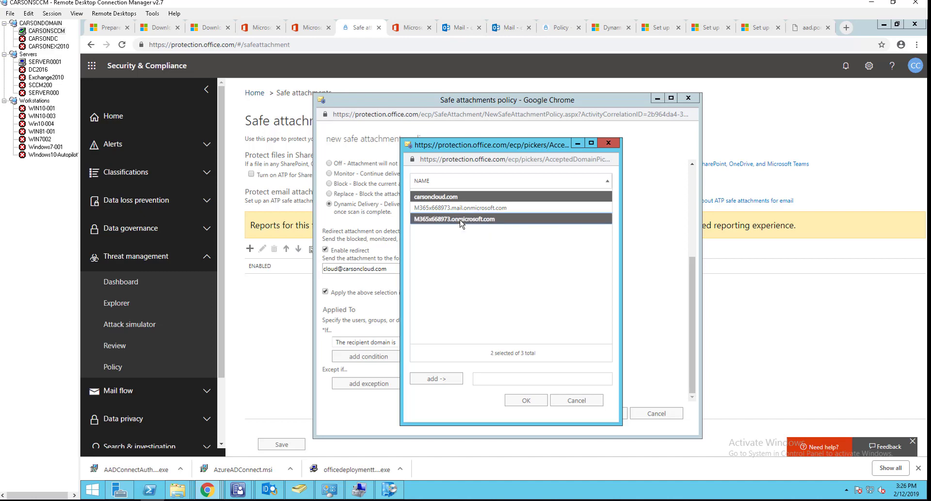
click(451, 381)
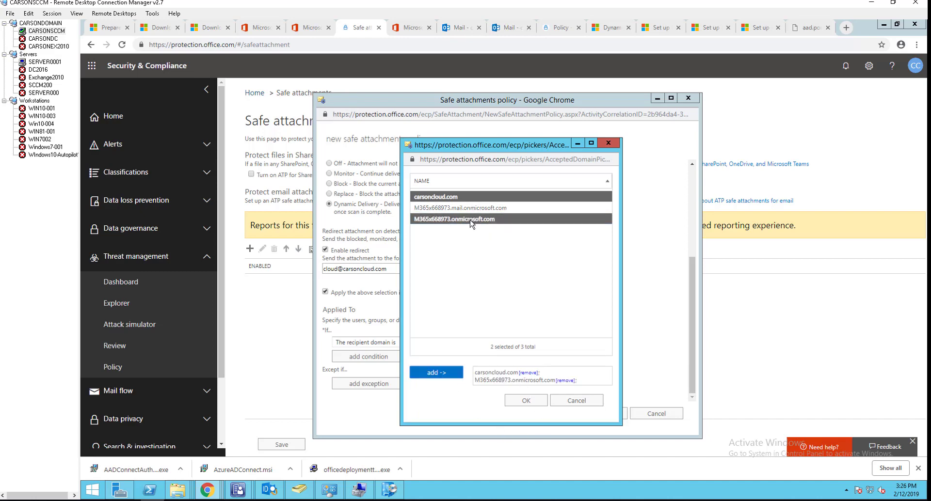
click(526, 402)
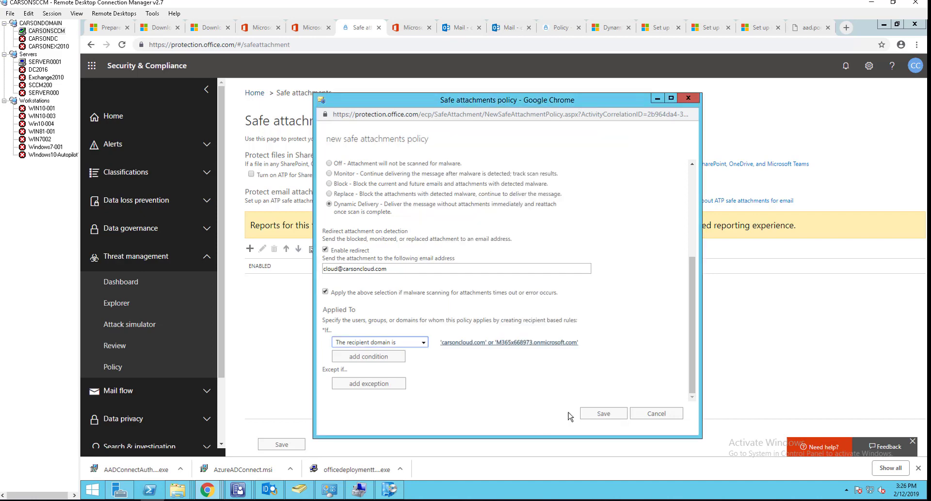
- Save the Custom safe attachments policy and acknowledge the warning about Dynamic Delivery for hosted mailboxes
click(594, 415)
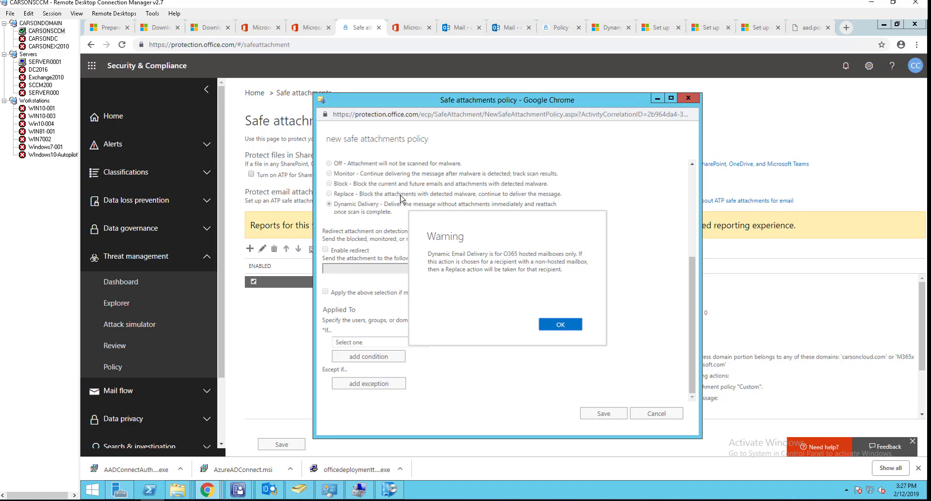
click(561, 324)
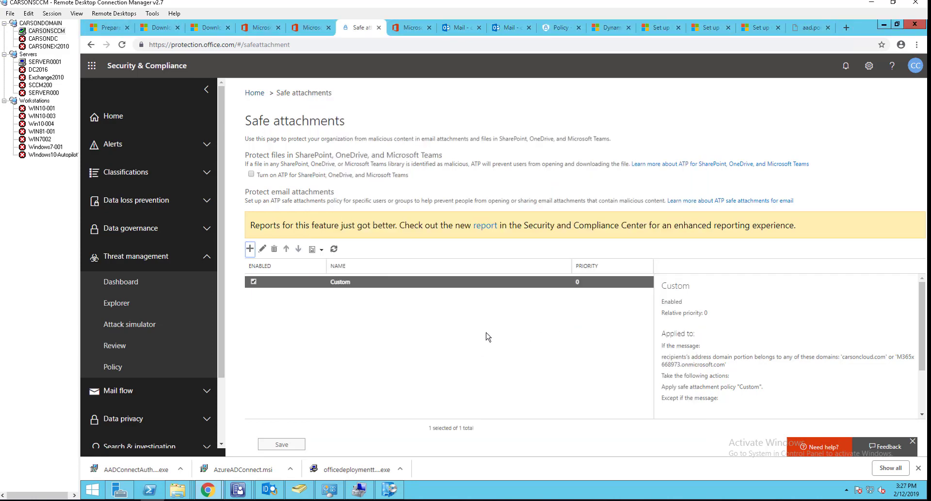
click(529, 364)
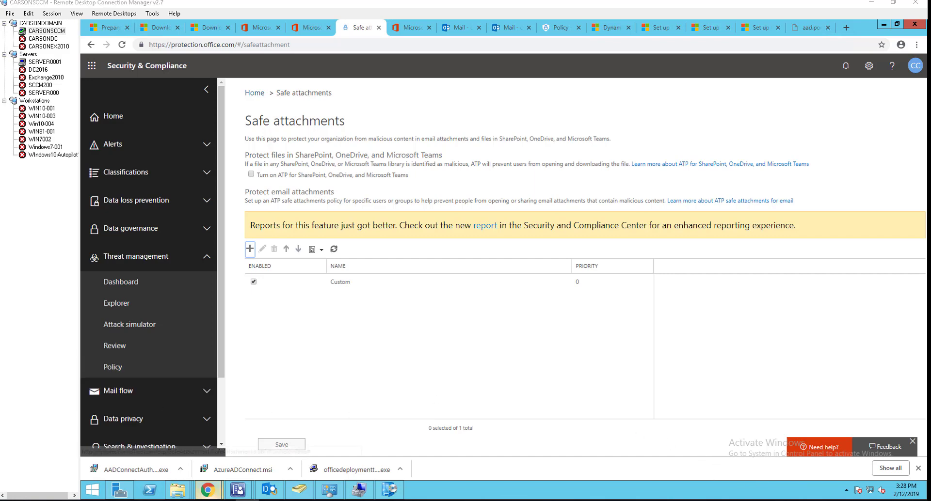
- Consult the Exchange online ATP slide in PowerPoint and open the ATP Safe Links policy page in the Security & Compliance Center
mouse_move(207, 490)
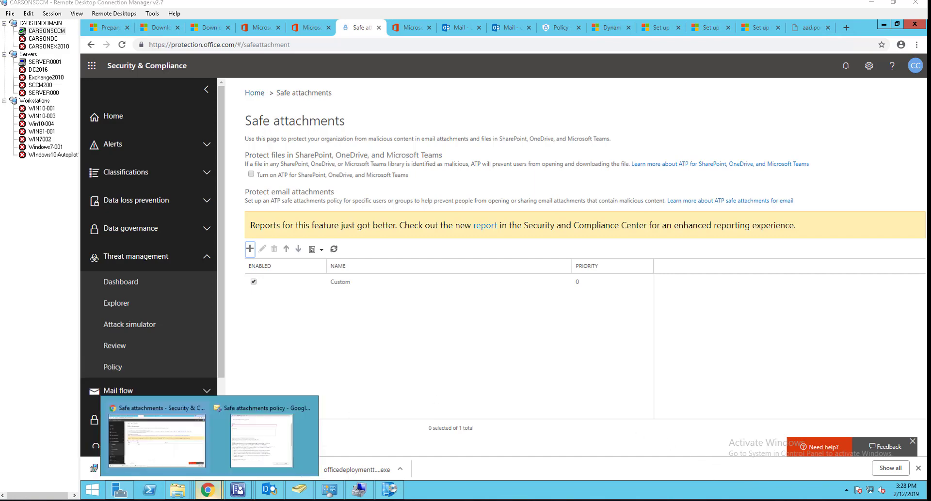
key(alt+Tab)
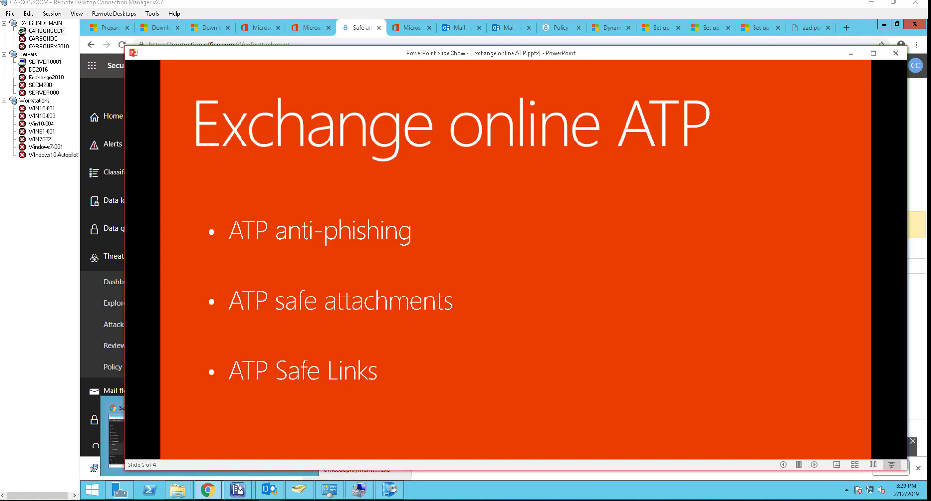
click(107, 370)
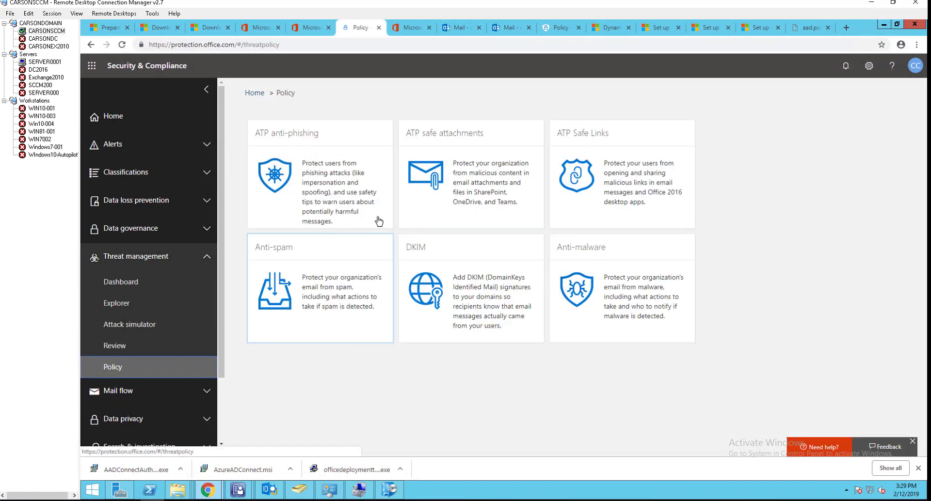
click(577, 193)
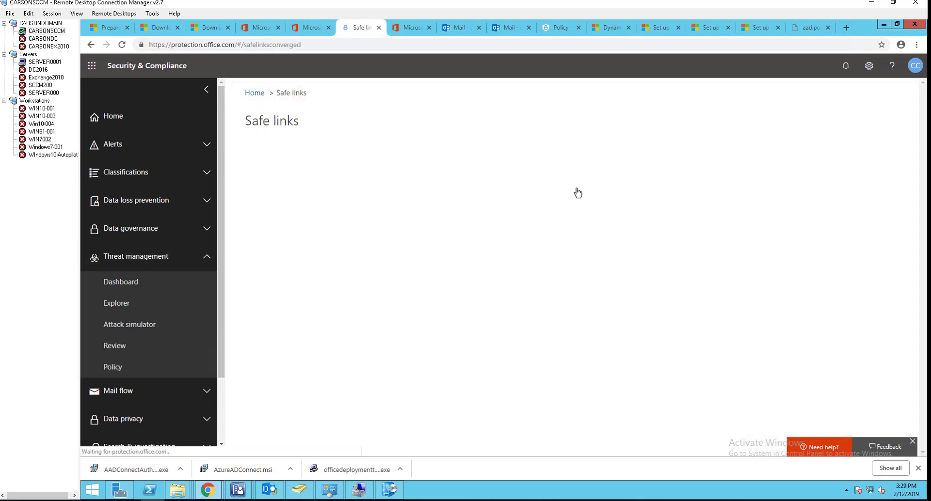
- Delete the existing Custom safe links policy for specific recipients and confirm the deletion
scroll(392, 330, down, 2)
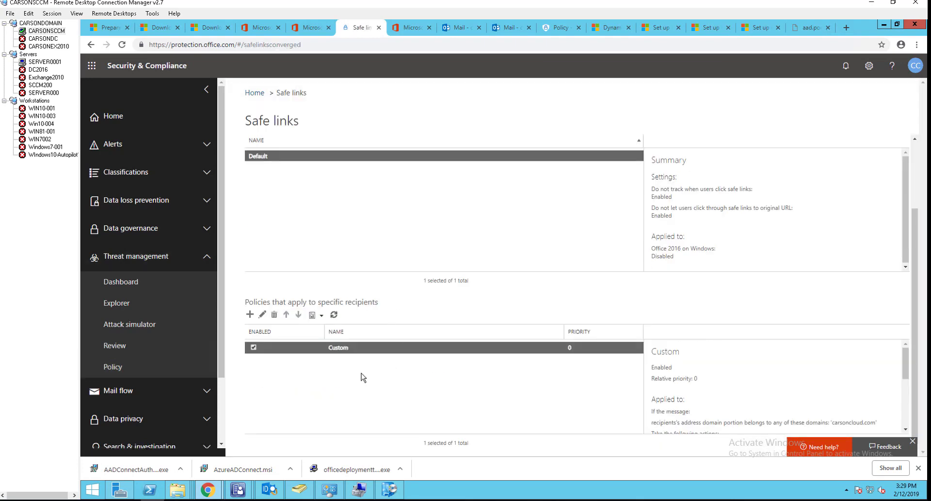
click(275, 316)
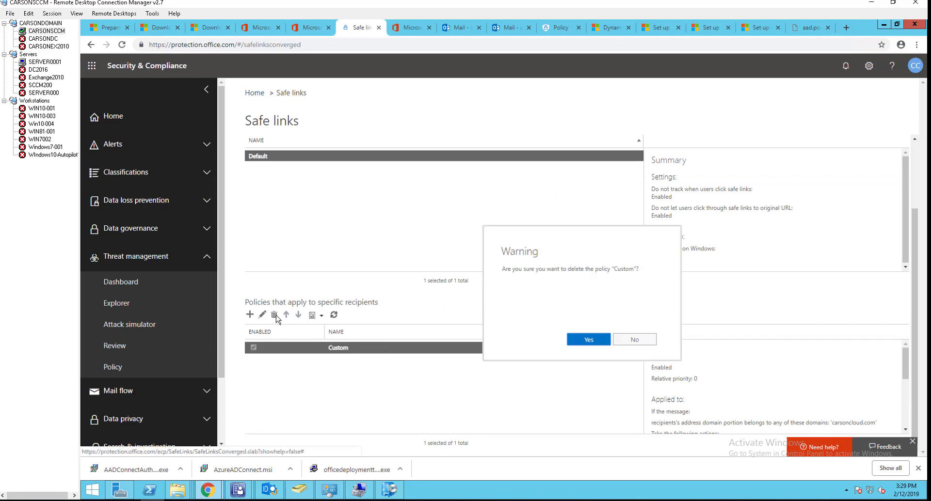
click(589, 339)
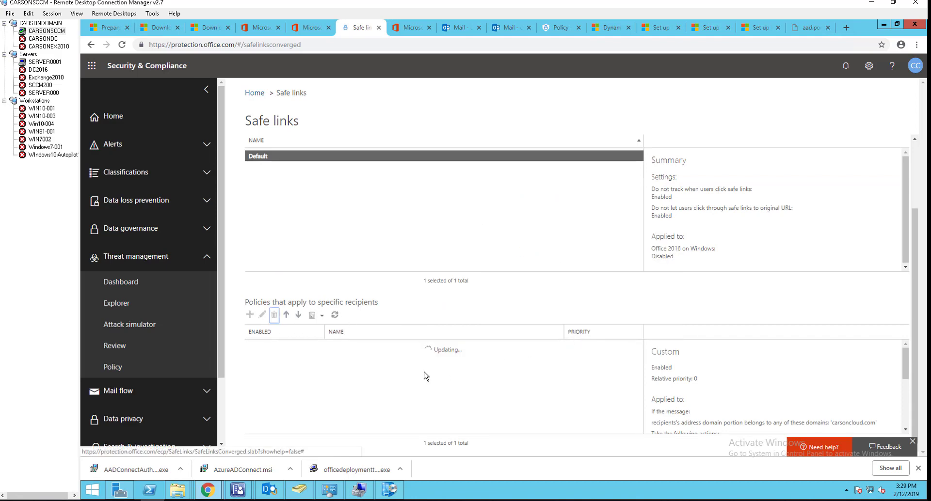
scroll(388, 207, up, 1)
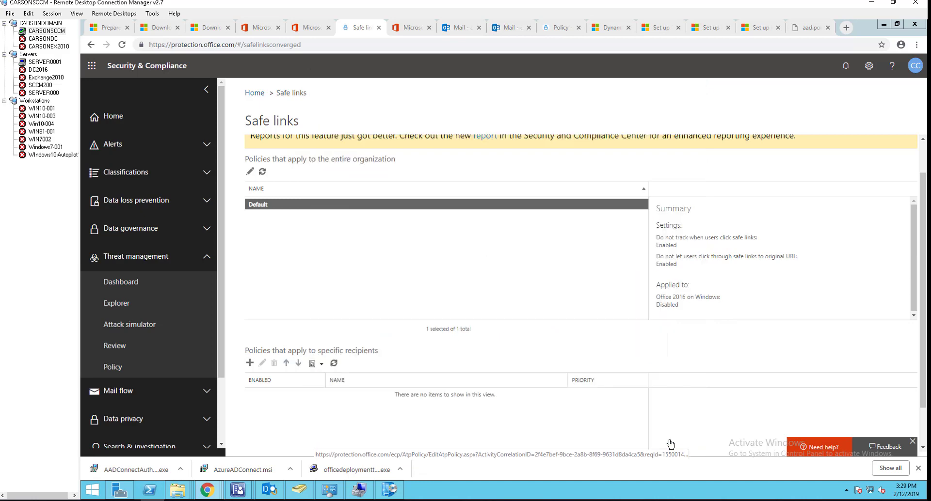
click(669, 445)
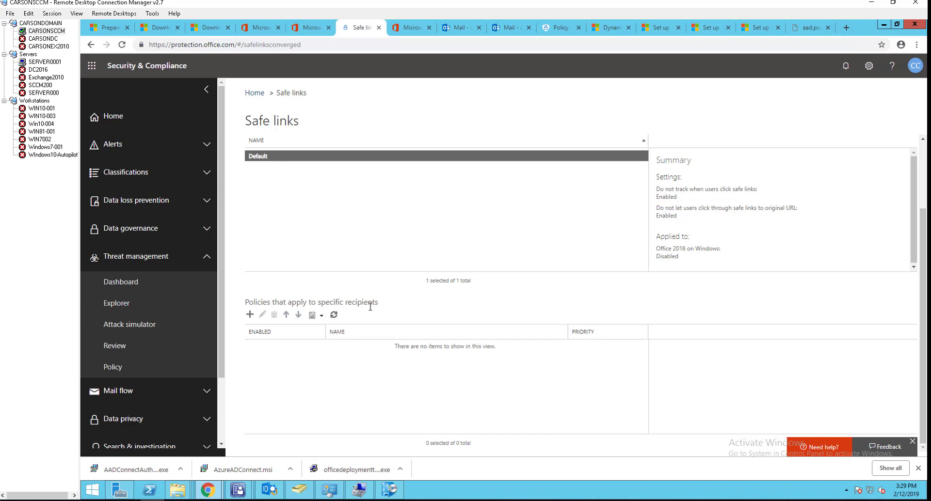
- Start a new safe links policy named Custom with the action for unknown potentially malicious URLs set to On
click(250, 316)
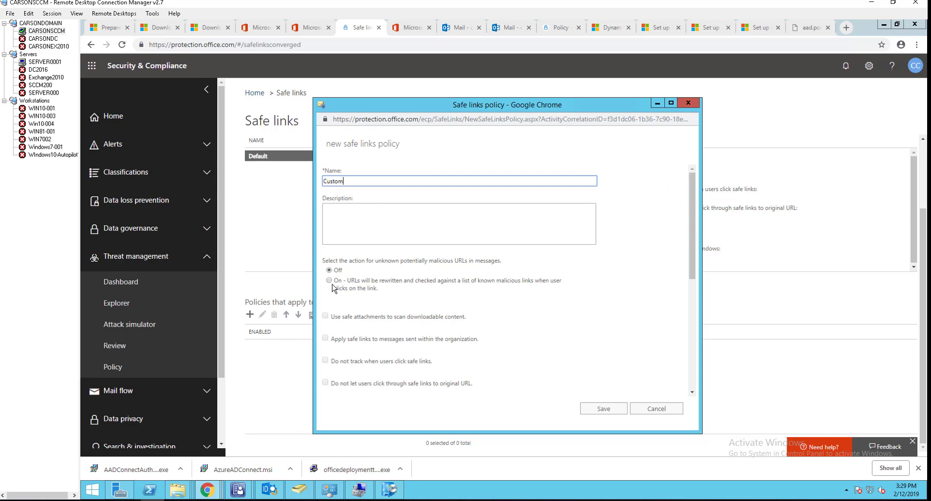
click(363, 206)
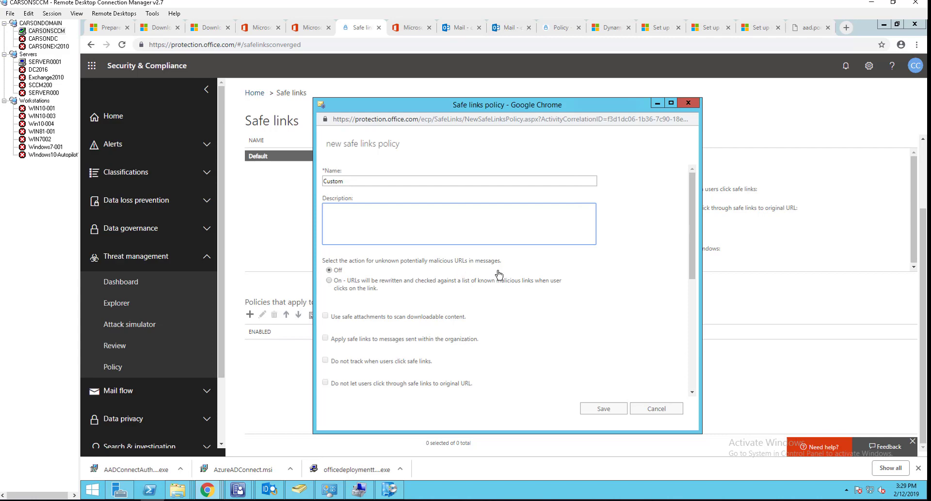
click(329, 289)
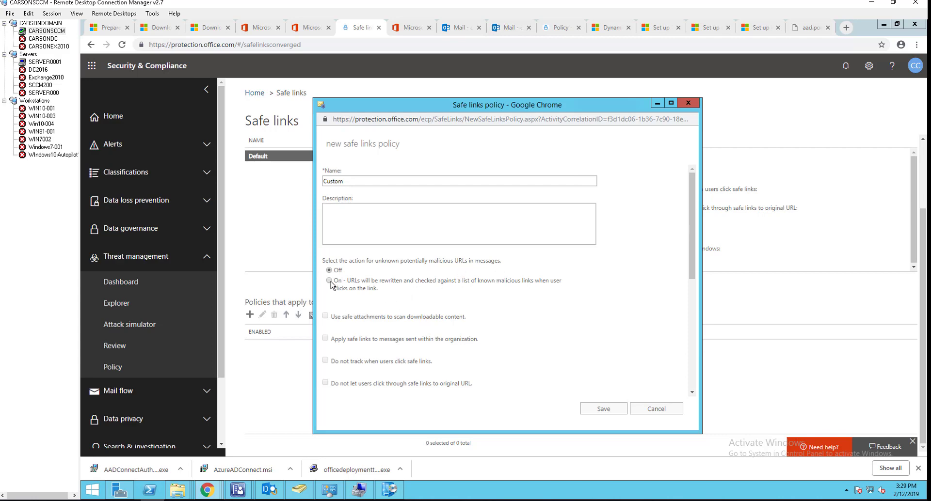
click(330, 281)
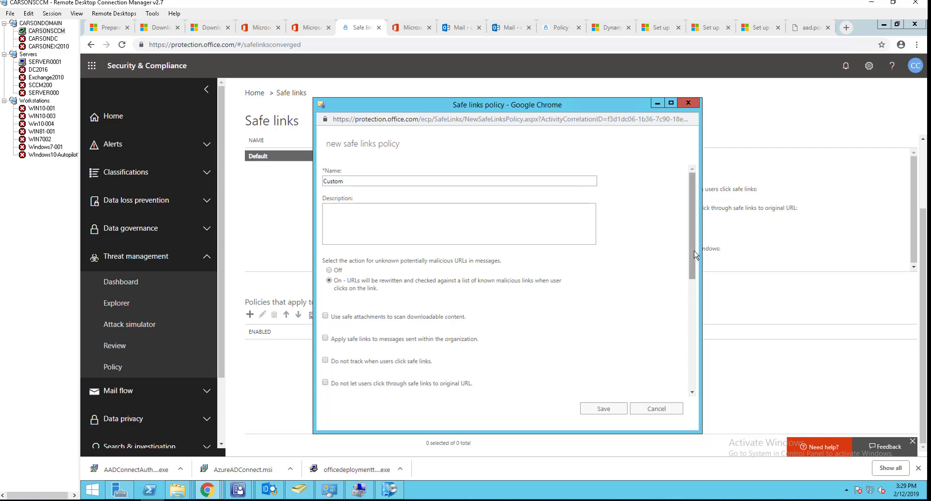
- Enable safe attachments scanning of downloads, safe links for internal messages, no click tracking and no click-through to original URLs
scroll(695, 255, down, 3)
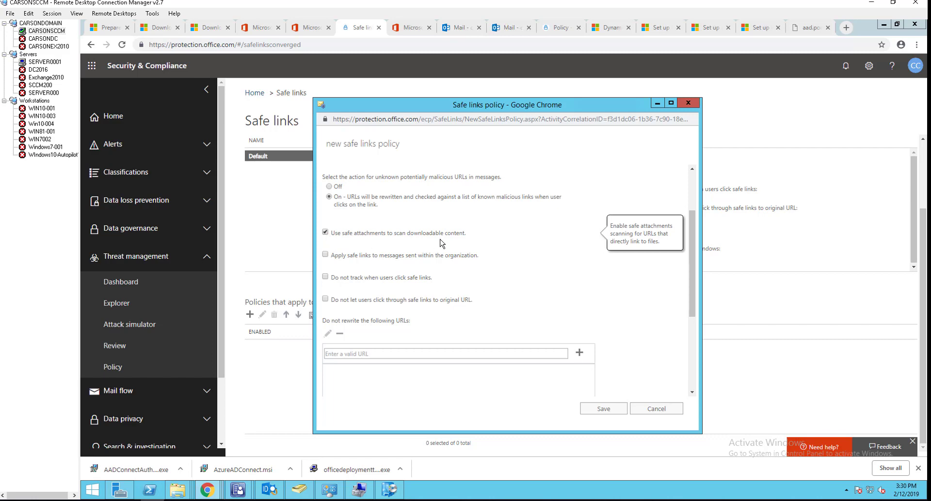
click(326, 255)
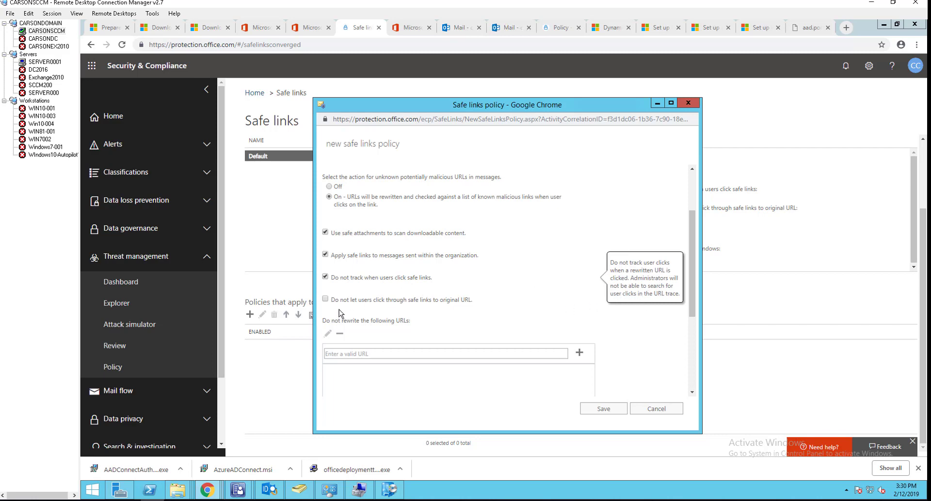
click(326, 300)
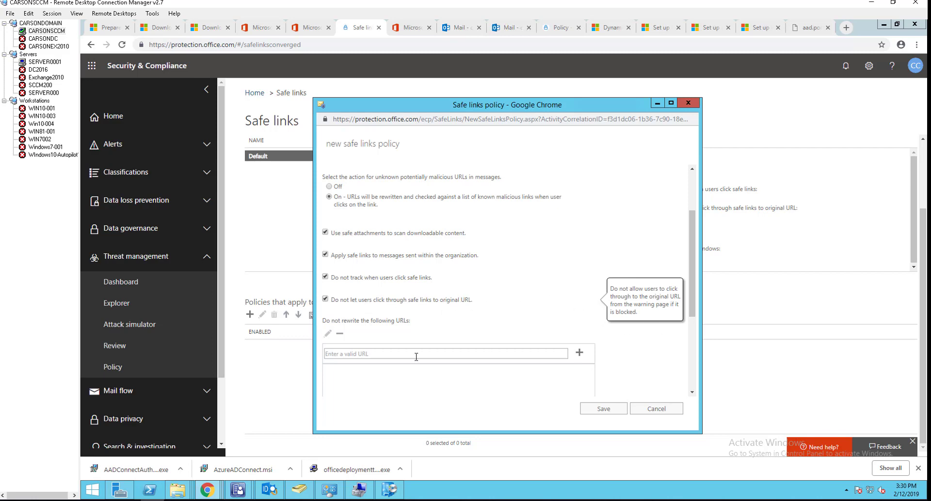
- Apply the Custom safe links policy to recipient domains carsoncloud.com and M365x668973.onmicrosoft.com, without URL exclusions, and save it
scroll(465, 366, down, 3)
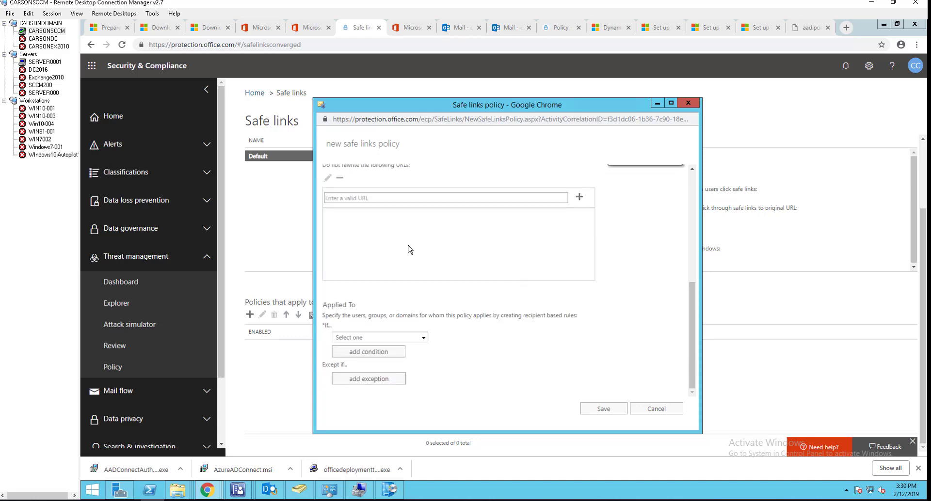
scroll(407, 240, up, 2)
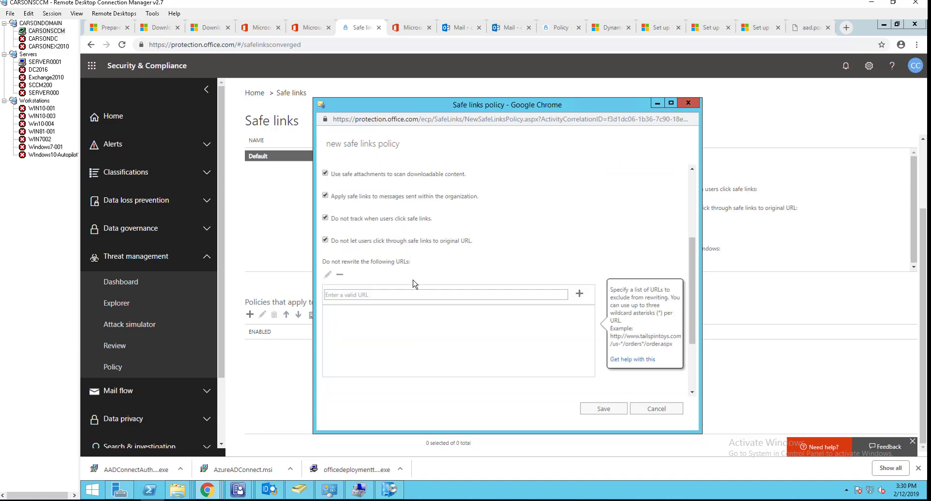
scroll(420, 310, down, 2)
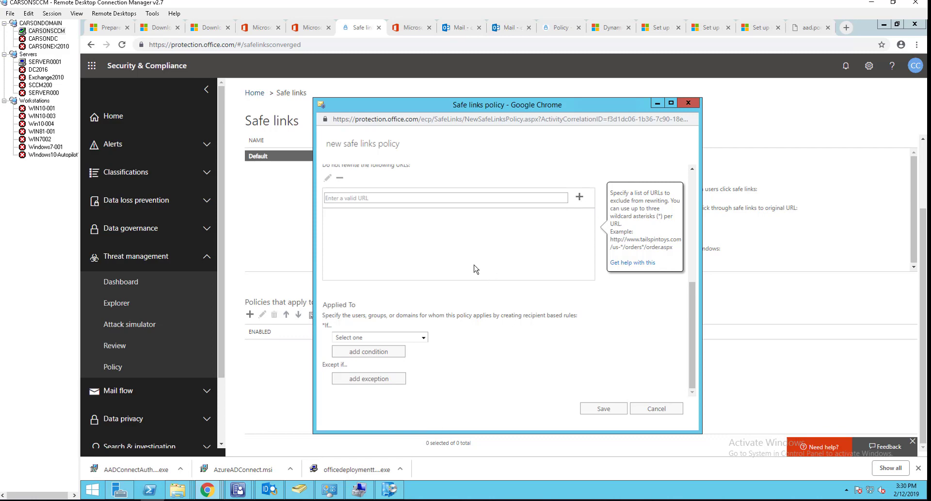
click(370, 341)
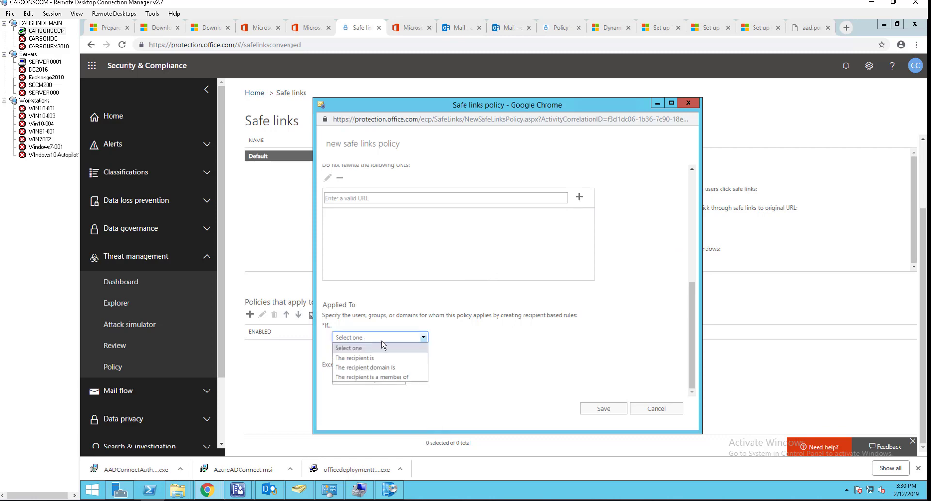
click(392, 368)
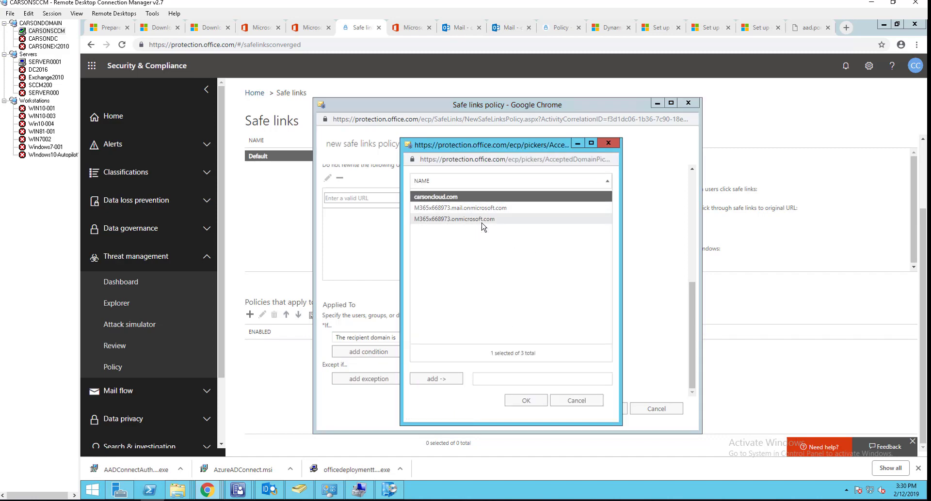
ctrl+click(482, 221)
click(436, 379)
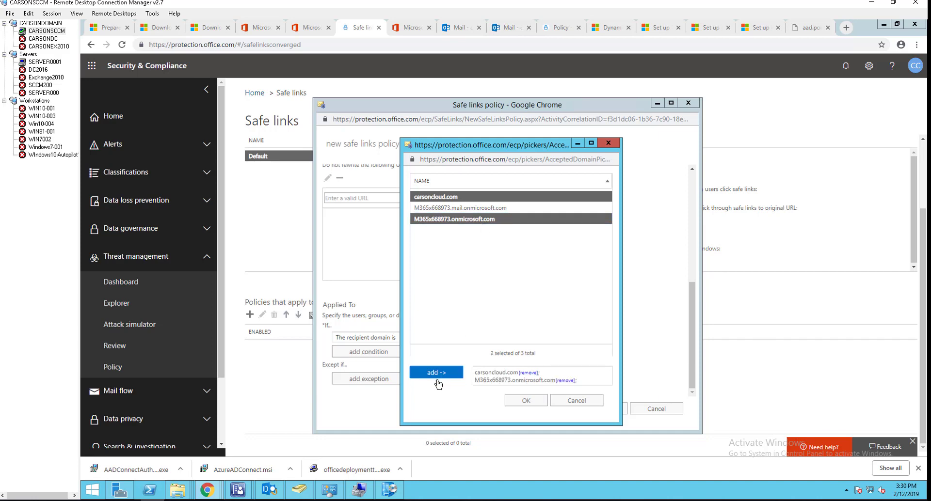
click(522, 402)
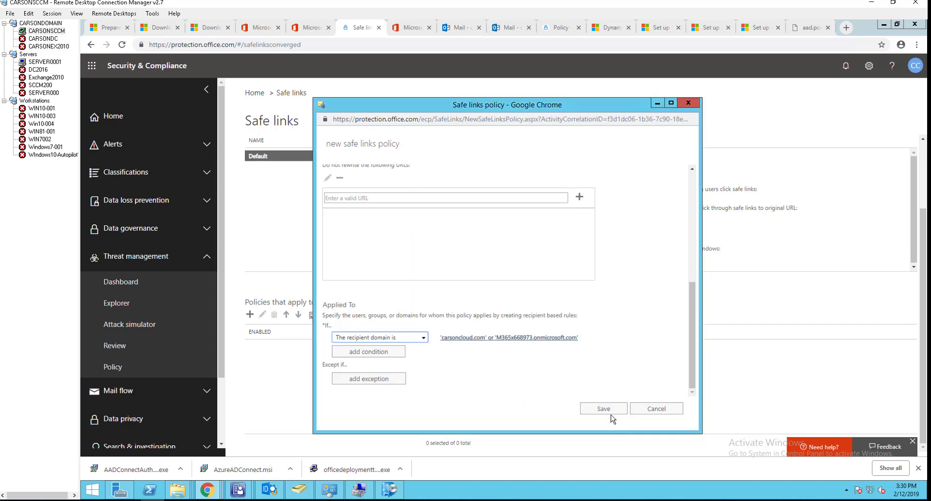
click(610, 411)
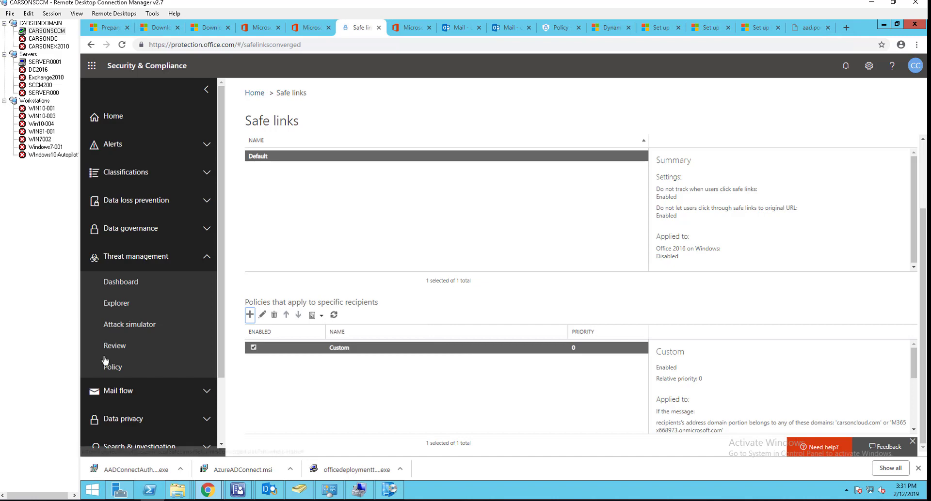
- Return to the threat management Policy page, then switch to the Outlook web mailbox and delete both old test messages from the Focused inbox
click(127, 369)
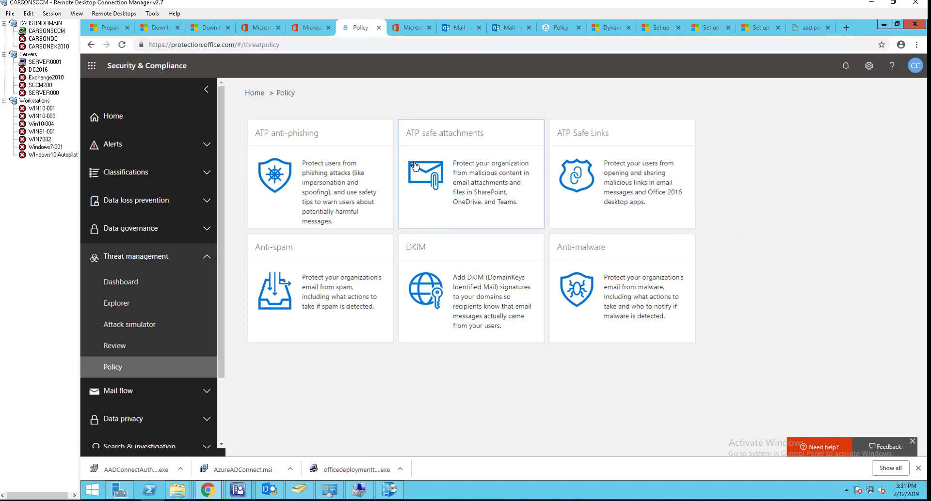
mouse_move(388, 484)
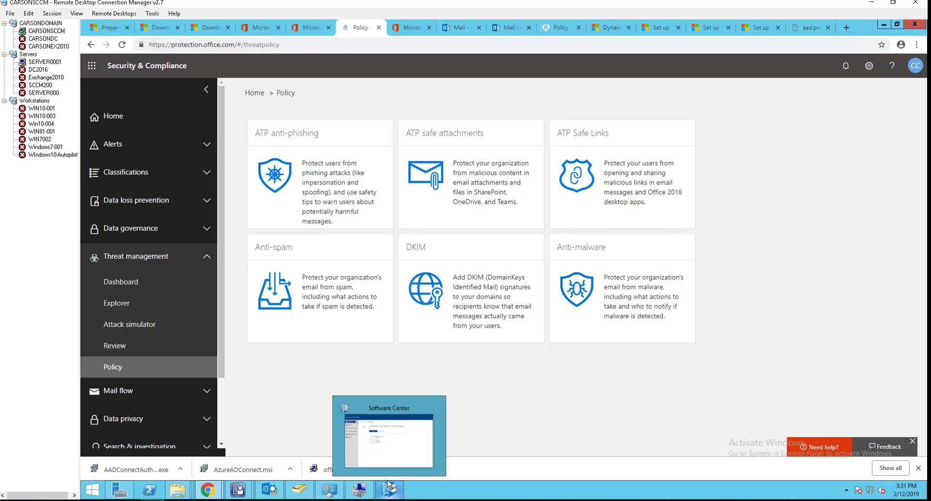
click(456, 29)
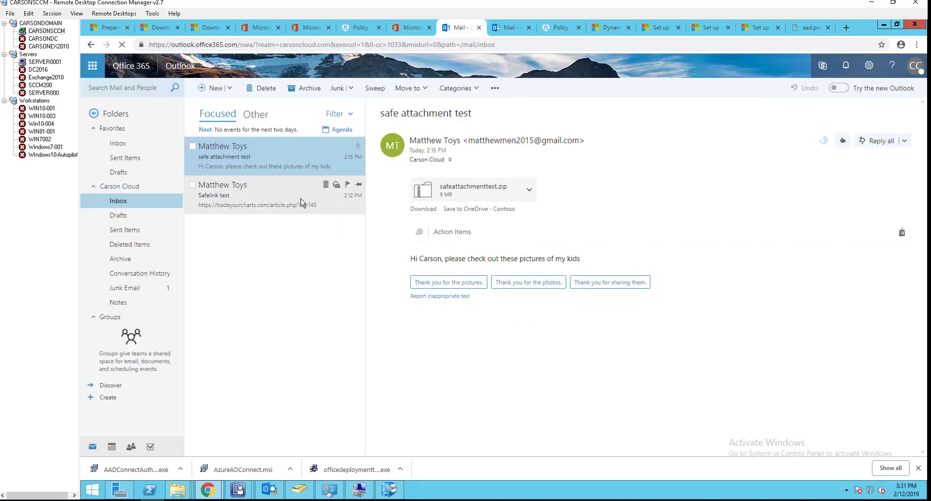
key(Delete)
key(Delete)
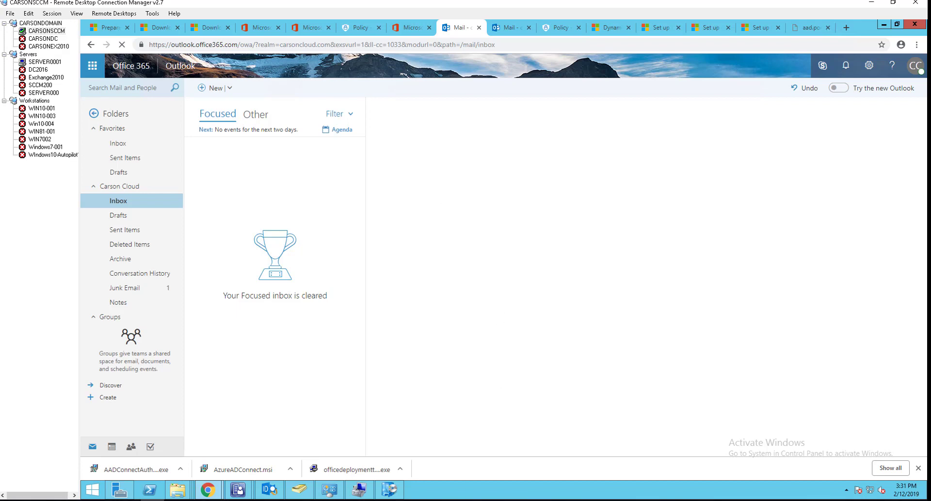
- Switch to Gmail and start a message to the test mailbox recipient with the subject Test Safe Link
click(224, 500)
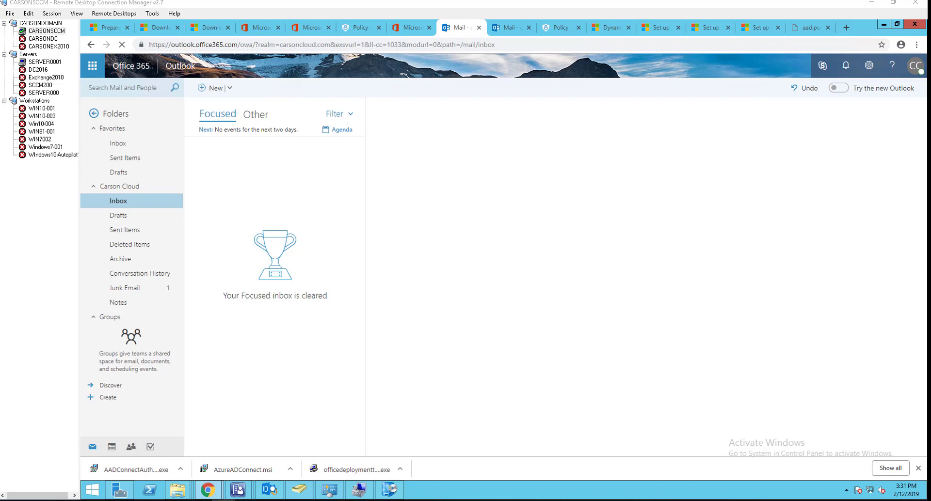
drag(717, 449, 708, 1)
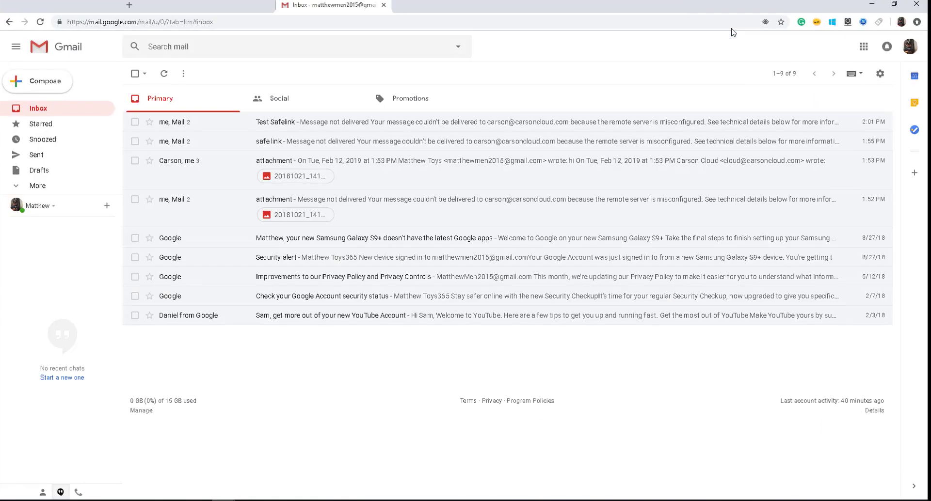
click(45, 85)
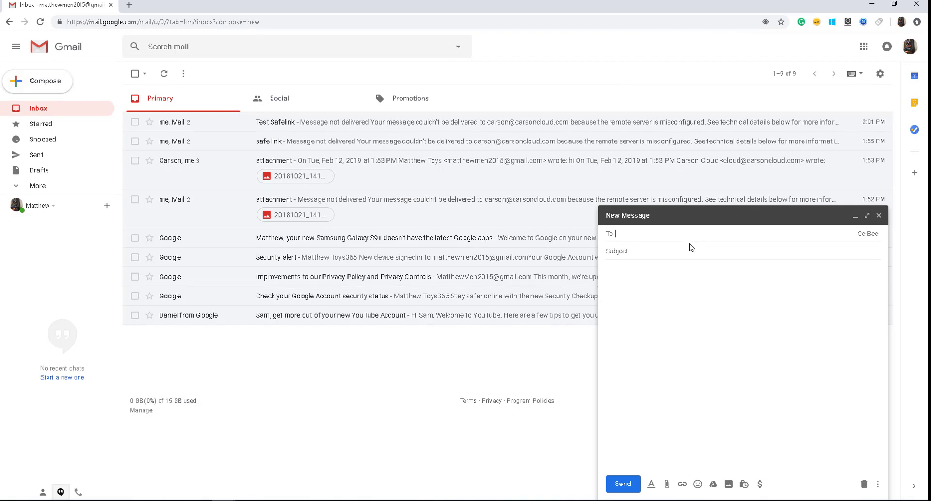
click(690, 234)
text(cloud)
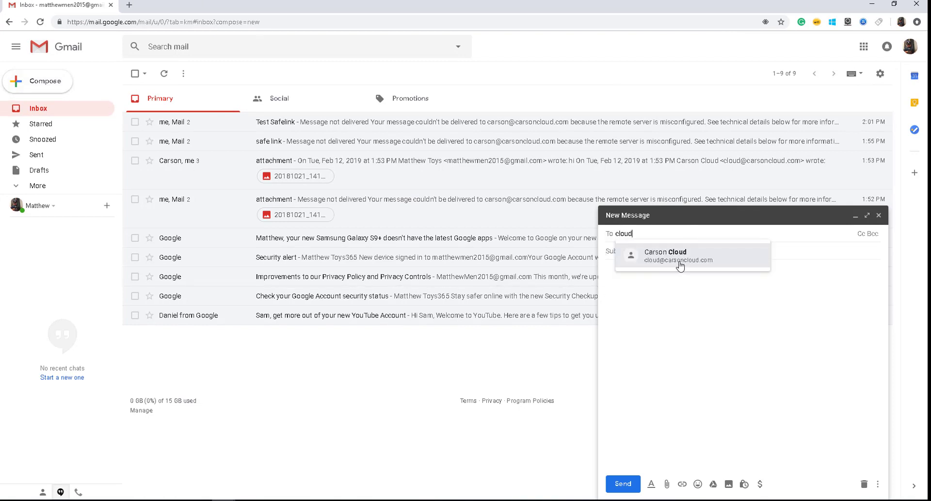
click(680, 266)
click(652, 250)
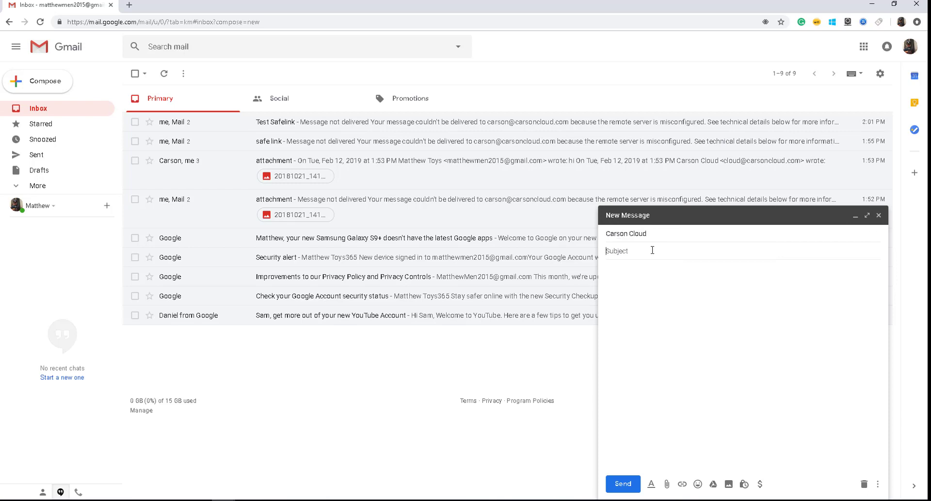
text(Test Safe Link)
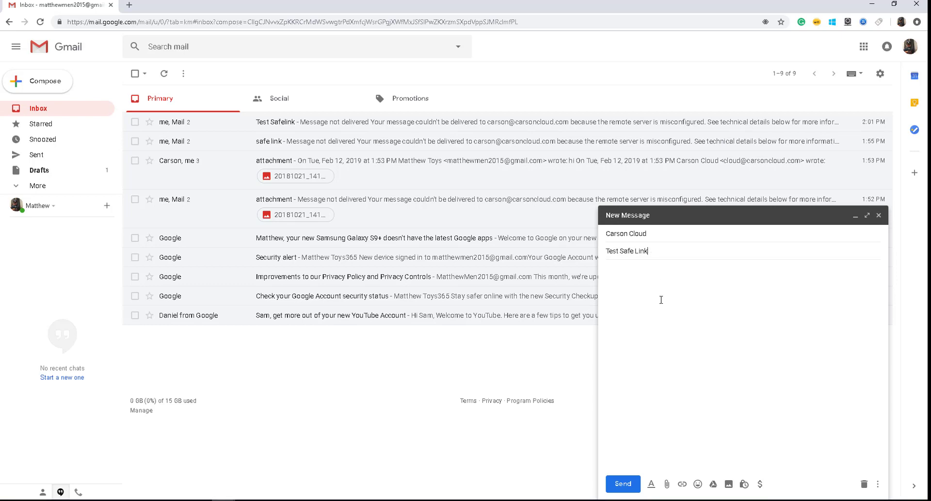
key(Tab)
key(alt+Tab)
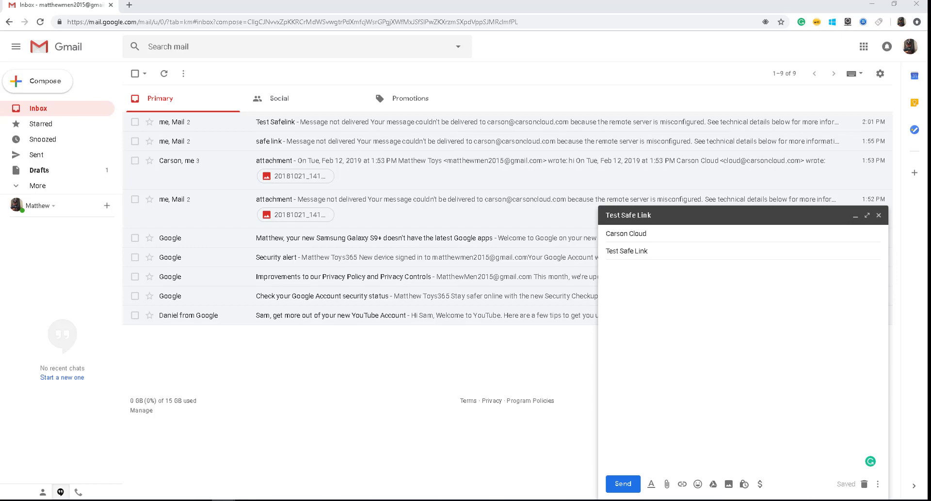
key(alt+Tab)
text(https://tradeyourcharts.com/article.php?ID=145)
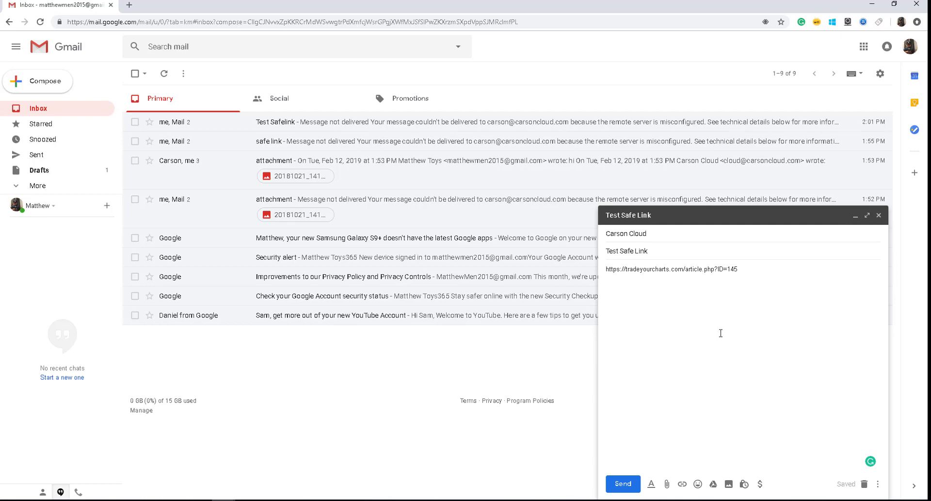
click(626, 487)
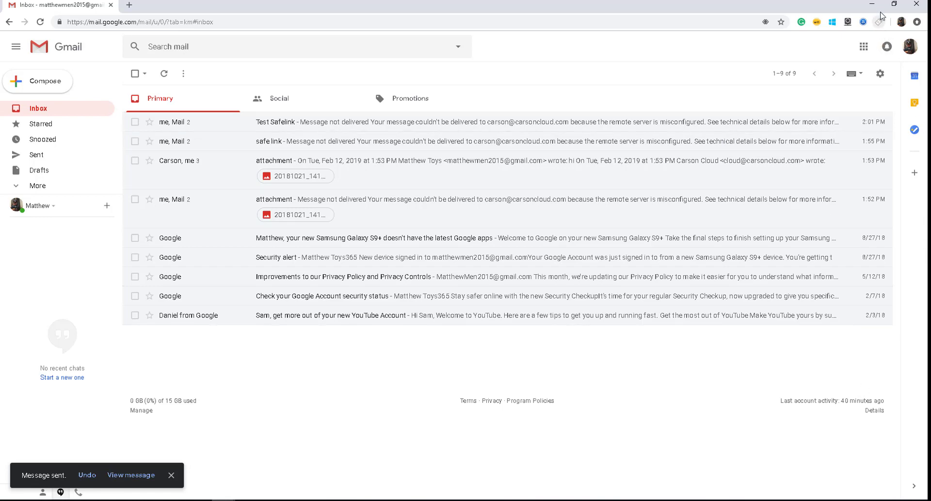
- Return to the Outlook web mailbox and check the Other and Focused inboxes for the Test Safe Link message
click(872, 5)
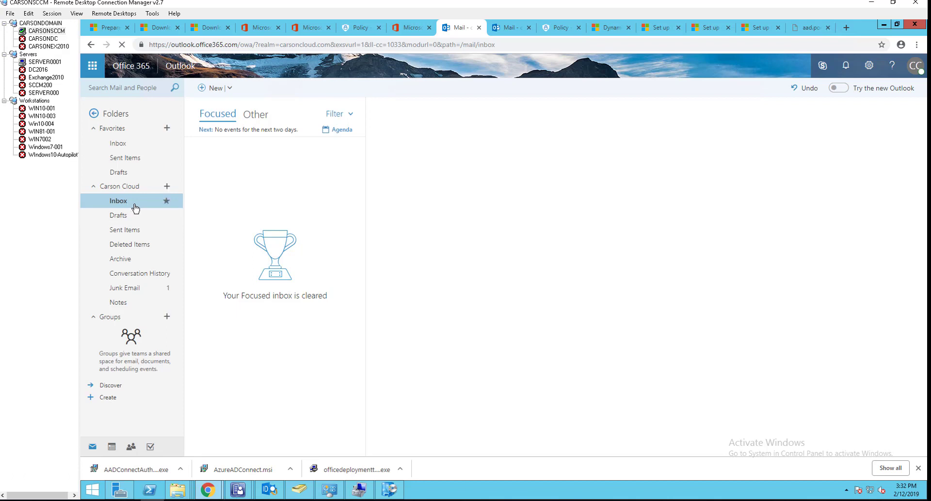
click(261, 116)
click(228, 118)
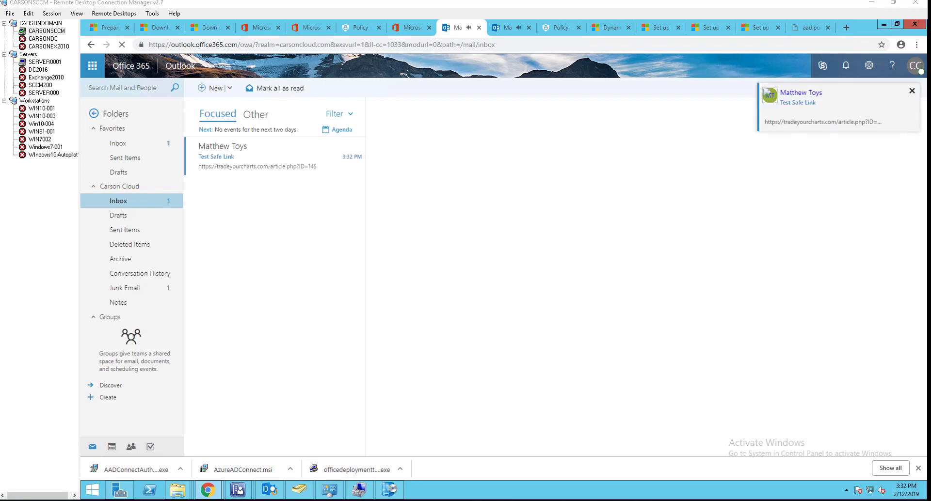
key(alt+Tab)
click(478, 222)
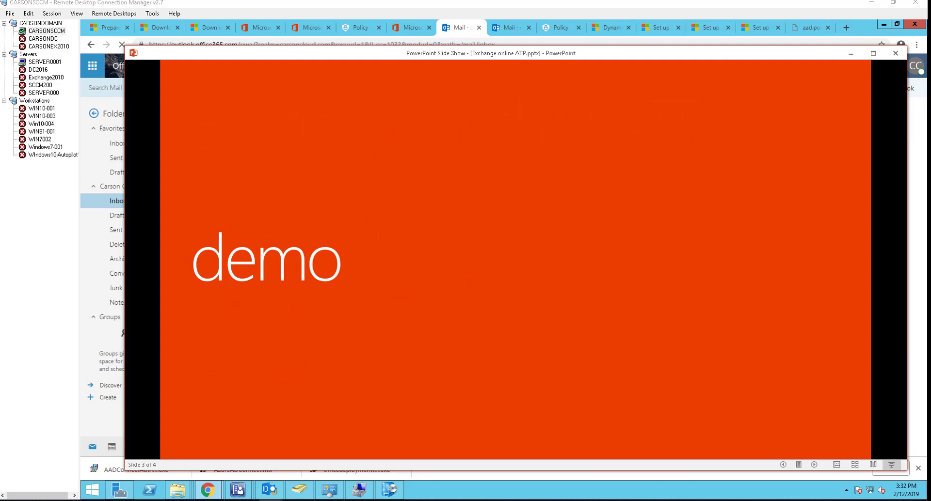
click(106, 207)
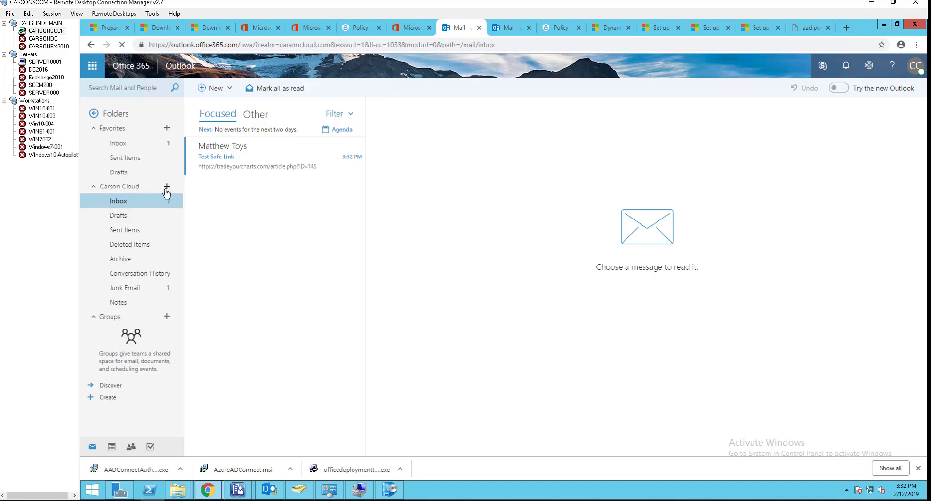
- Open the Test Safe Link message, follow its link and inspect the address of the page it leads to
click(231, 169)
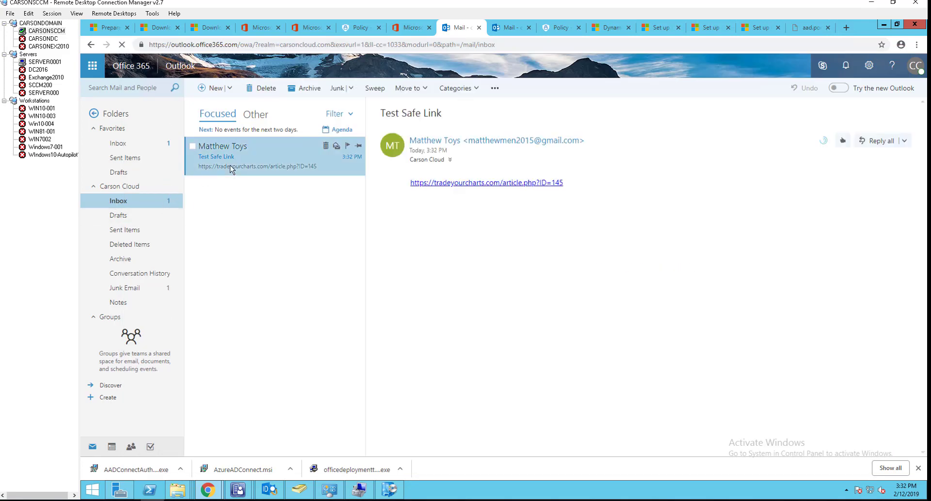
click(472, 183)
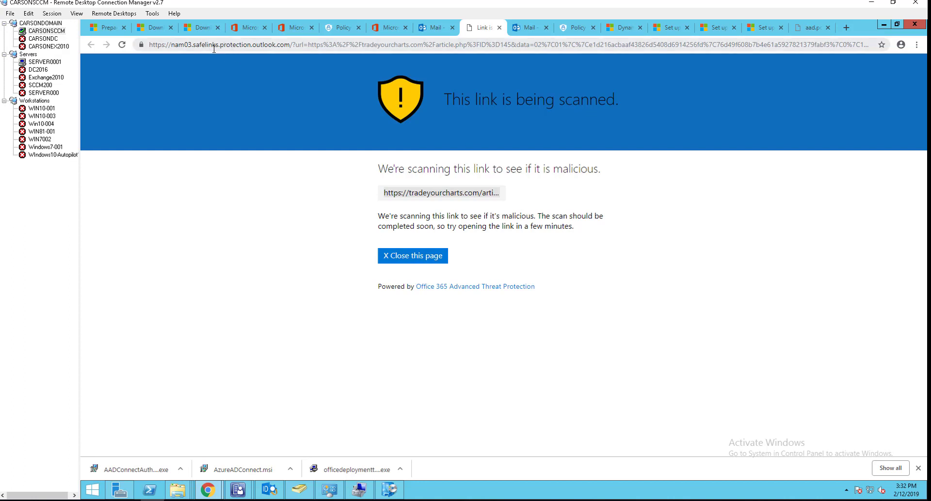
click(183, 46)
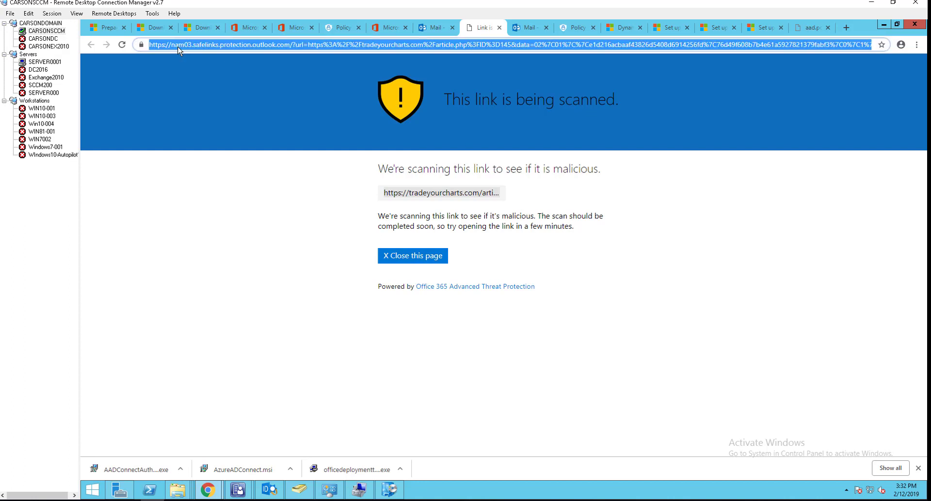
click(262, 261)
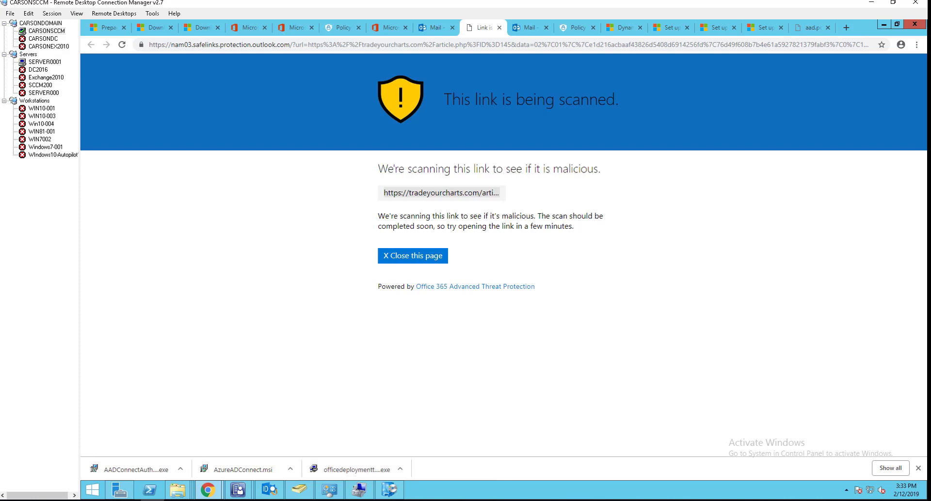
- Switch to Gmail and start a message to the test mailbox recipient with the subject Attachment Test
click(224, 500)
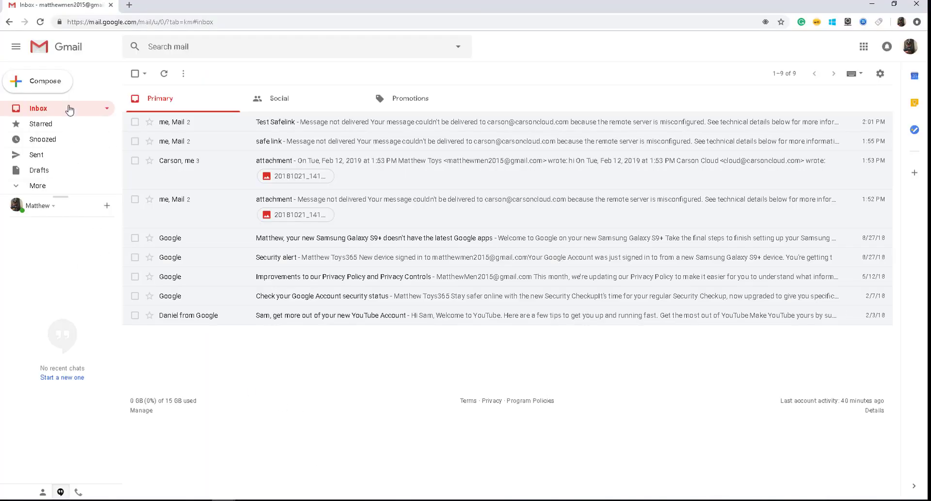
click(44, 82)
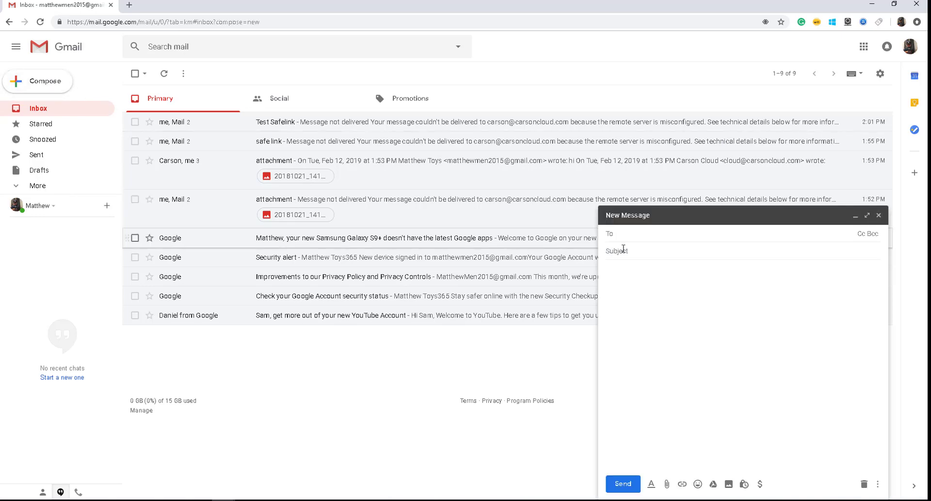
text(cloud)
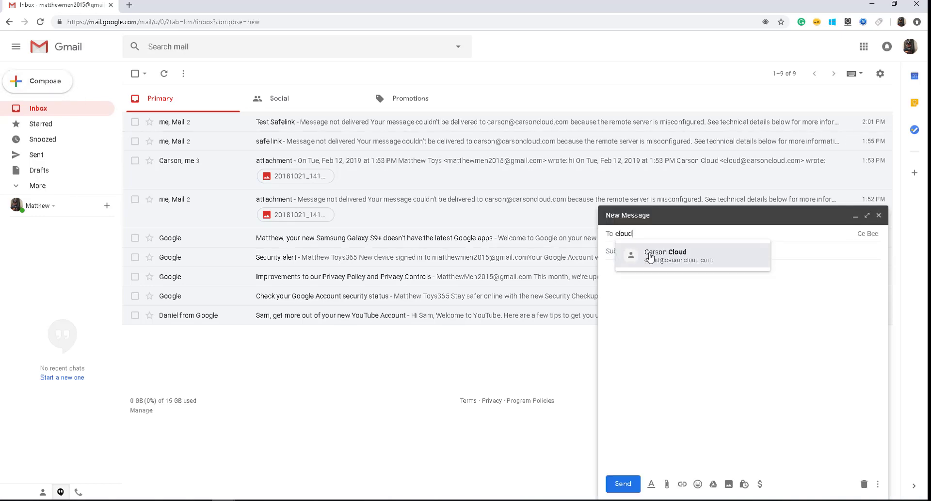
click(649, 257)
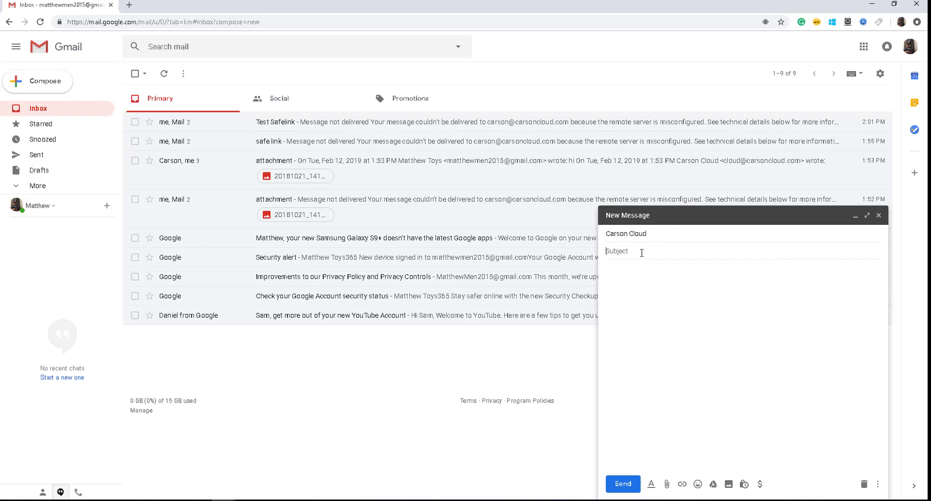
text(Attach)
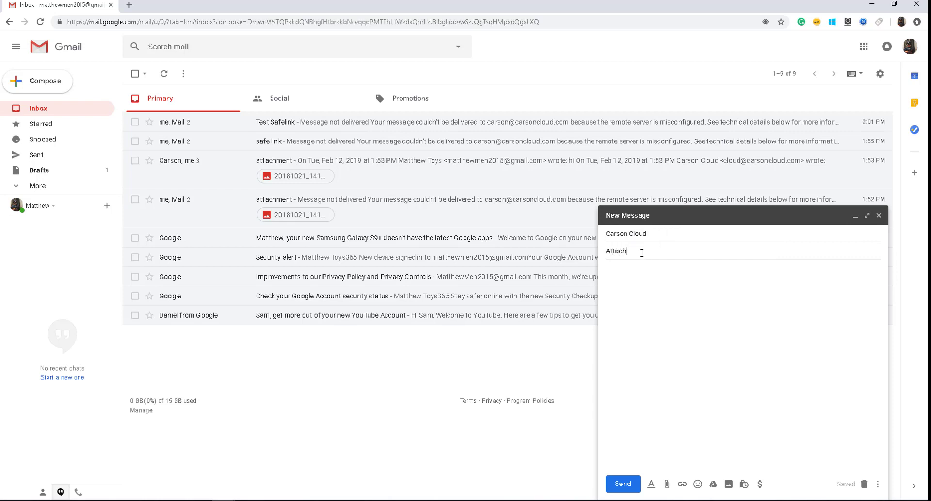
text(ment Test)
click(657, 324)
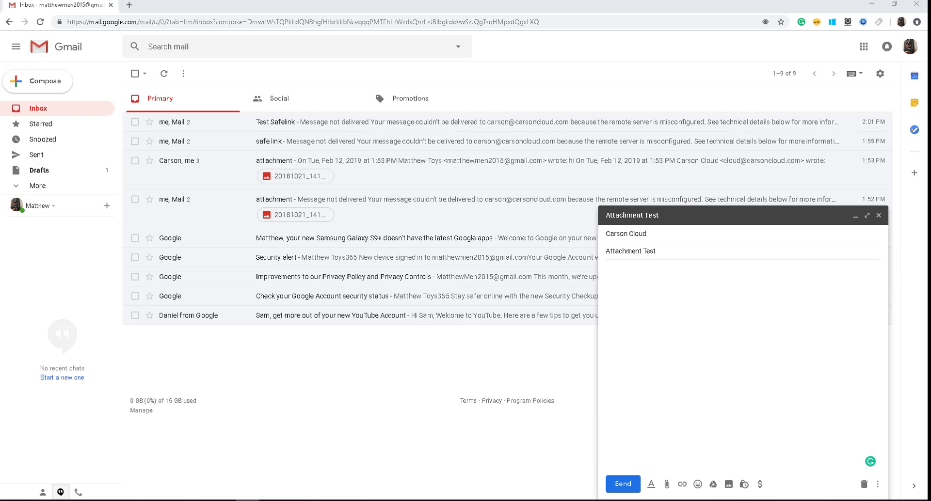
- Attach safeattachmenttest.zip to the Attachment Test message, reopen it from the drafts and send it
drag(927, 500, 720, 327)
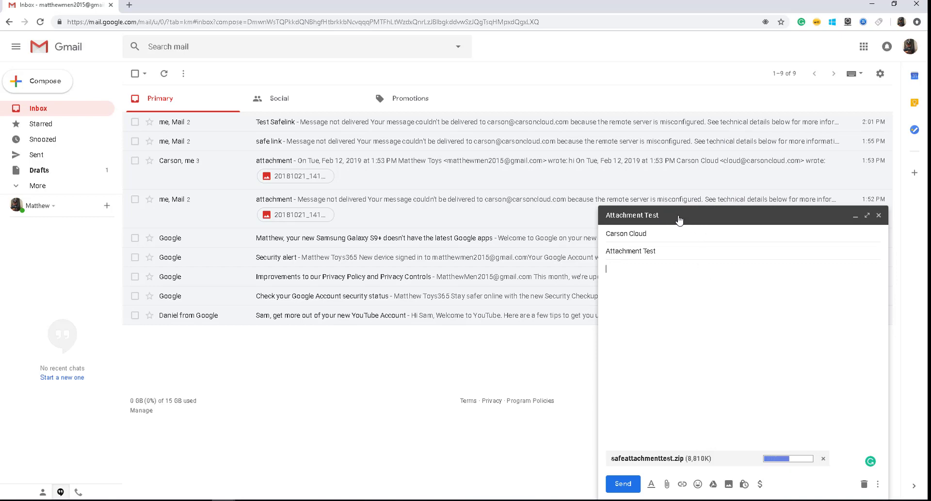
click(679, 219)
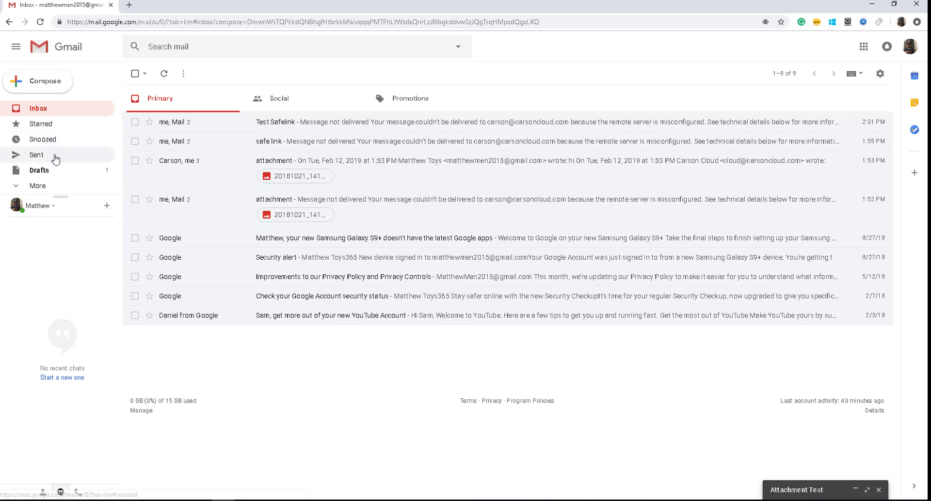
click(59, 173)
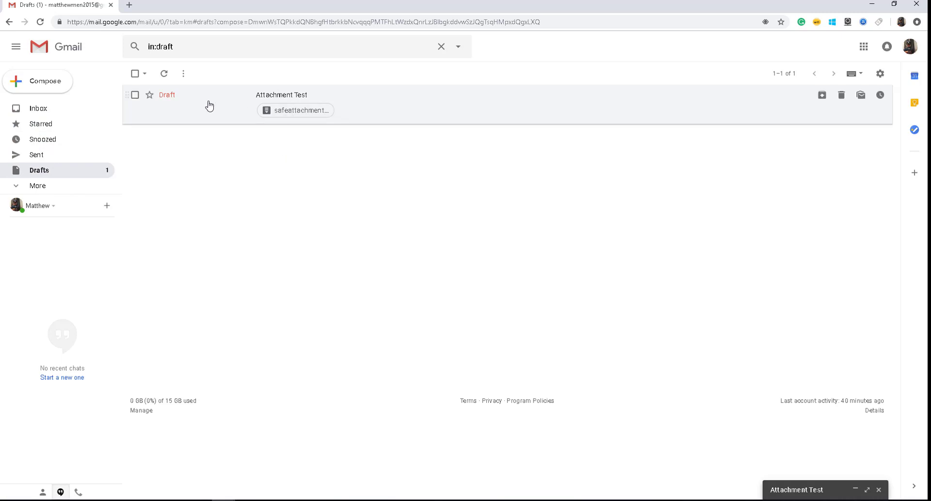
click(208, 104)
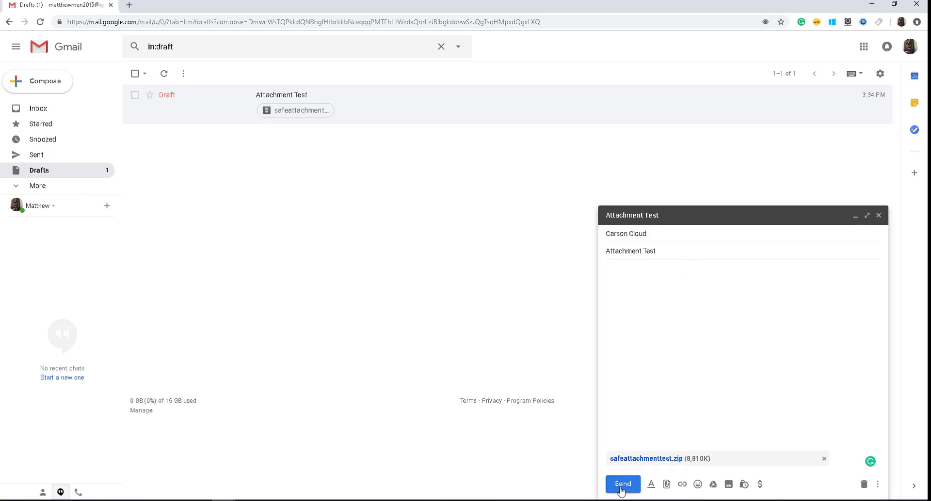
click(622, 485)
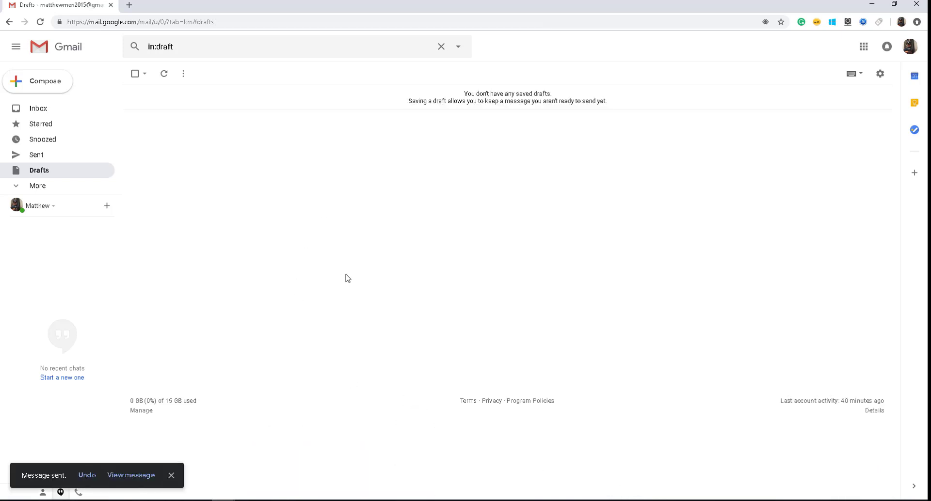
- Switch to the Outlook web mailbox in the remote desktop session and check the inbox for the Attachment Test message
click(873, 5)
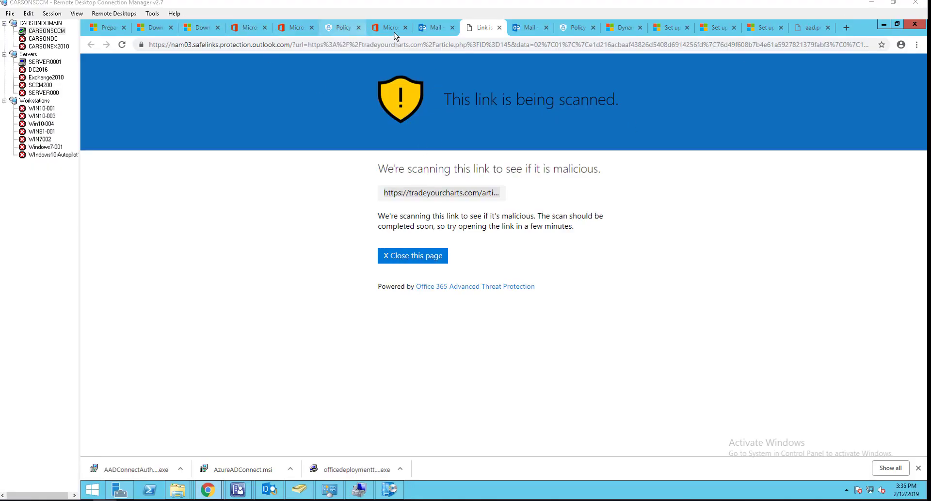
click(428, 29)
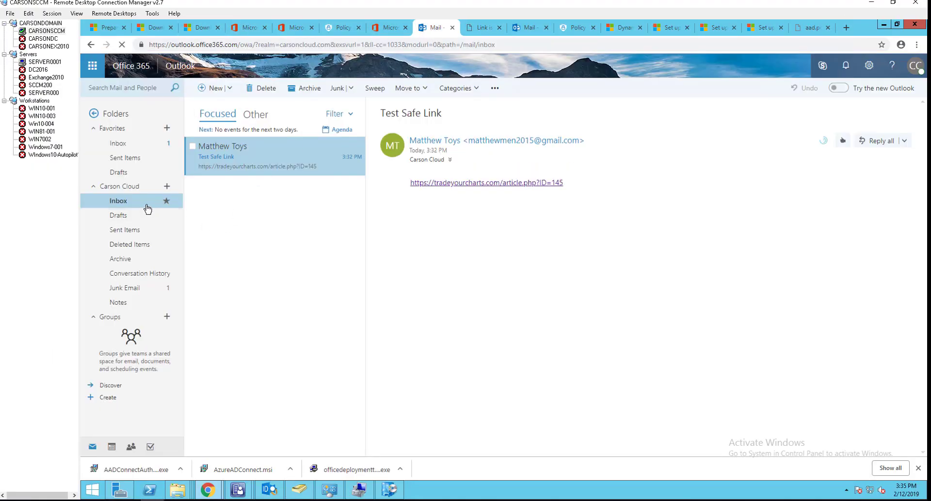
click(135, 217)
click(130, 202)
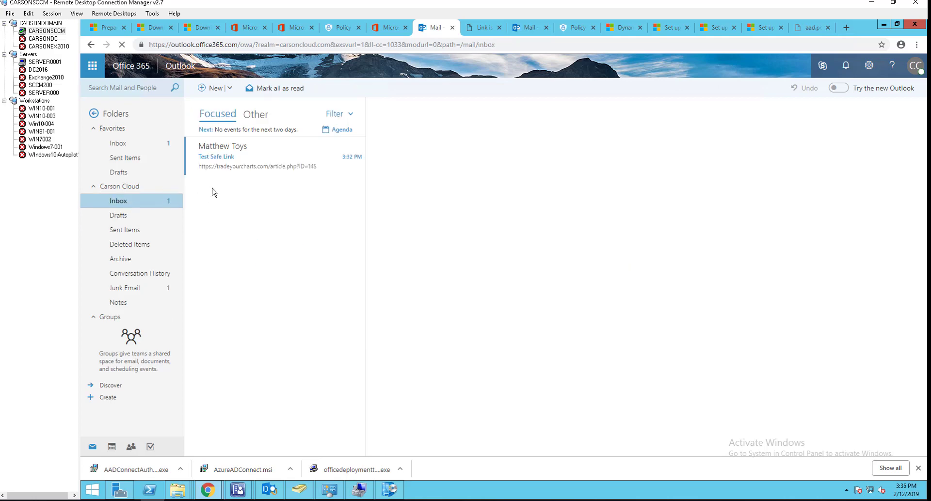
- Reload the safe link page for the tradeyourcharts.com article and inspect the address of the page it leads to
click(475, 27)
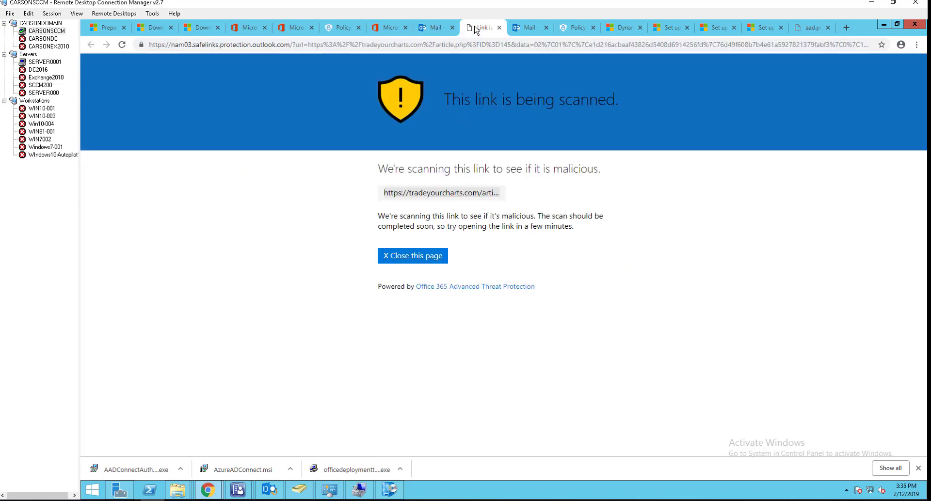
click(122, 44)
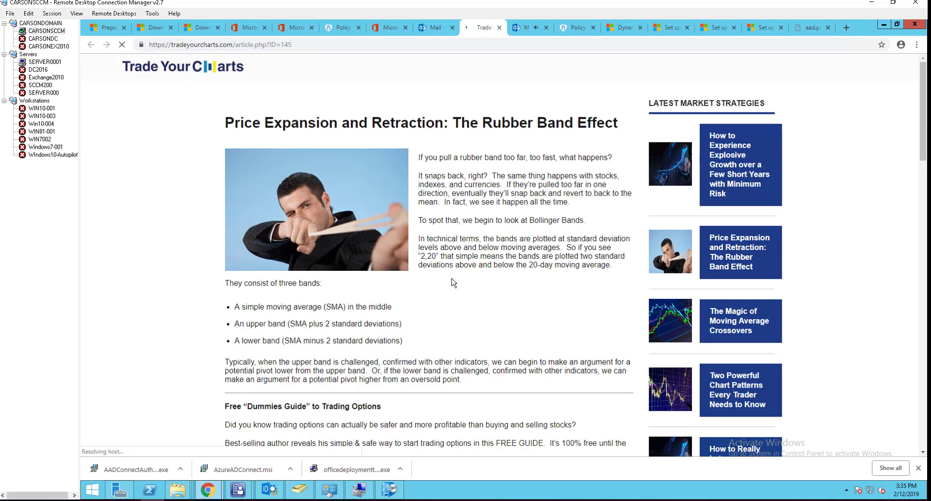
click(329, 44)
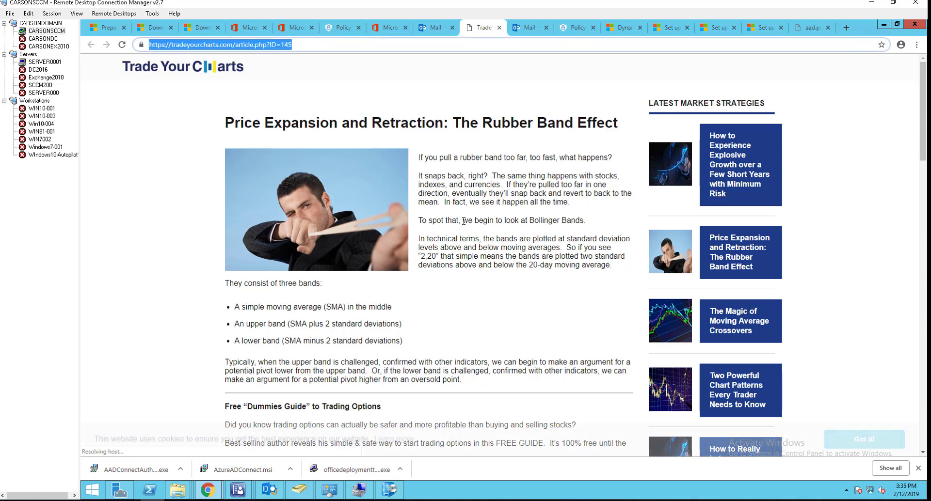
click(471, 199)
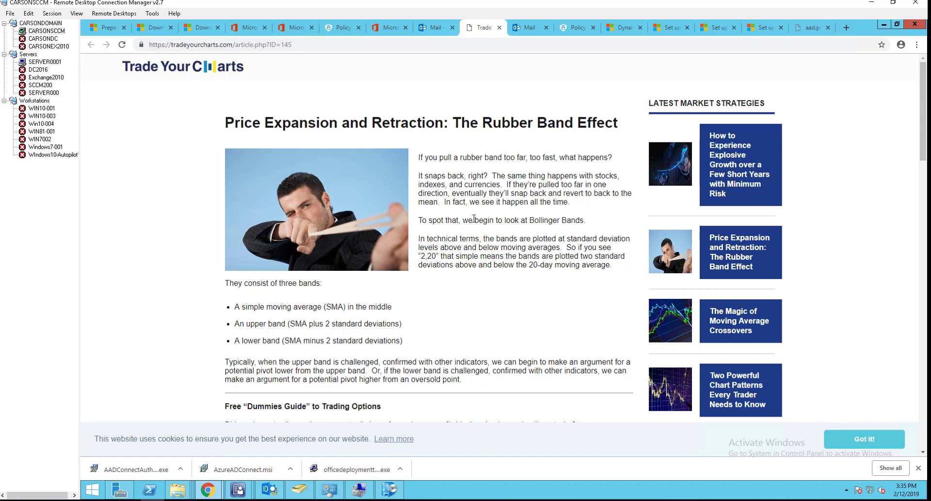
- Return to the Outlook web mailbox and try to open the Attachment Test message in a separate window
click(435, 29)
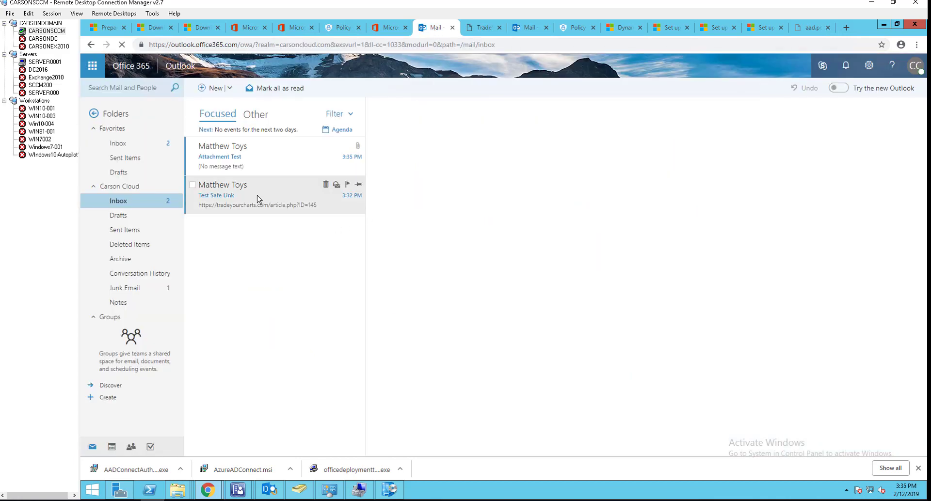
click(239, 168)
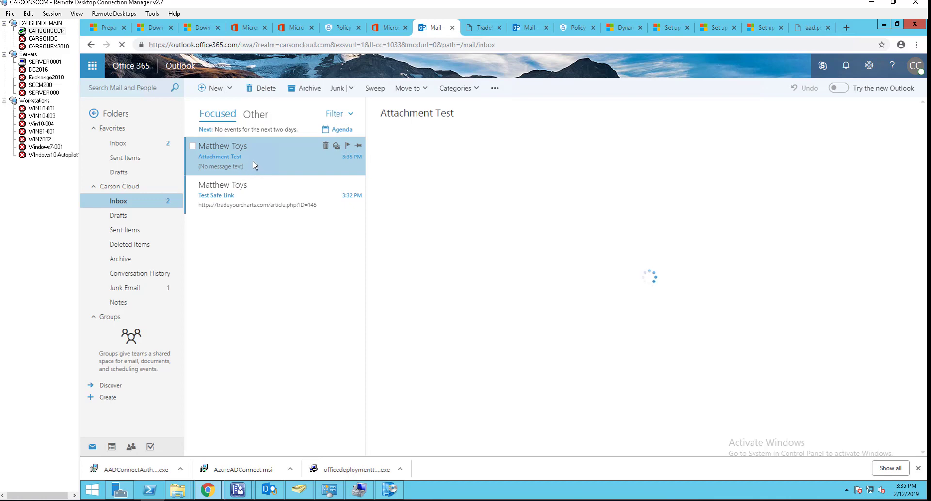
double_click(252, 165)
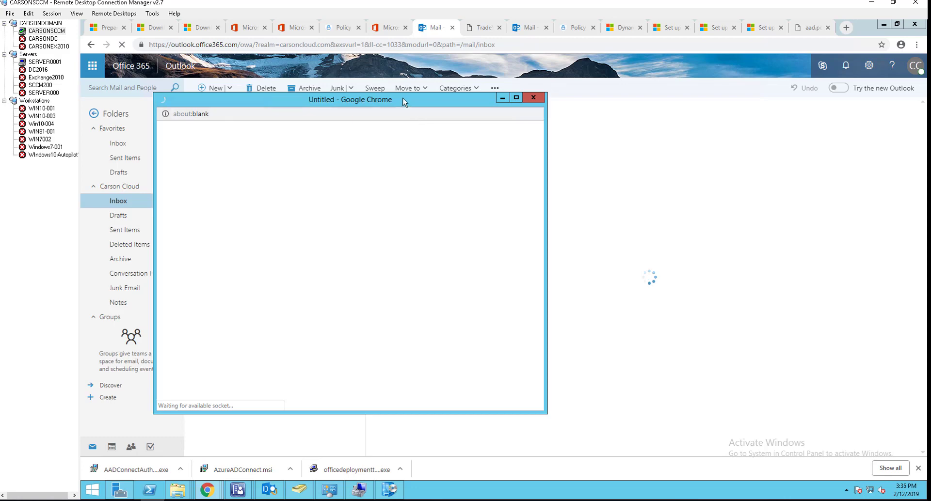
drag(404, 101, 519, 116)
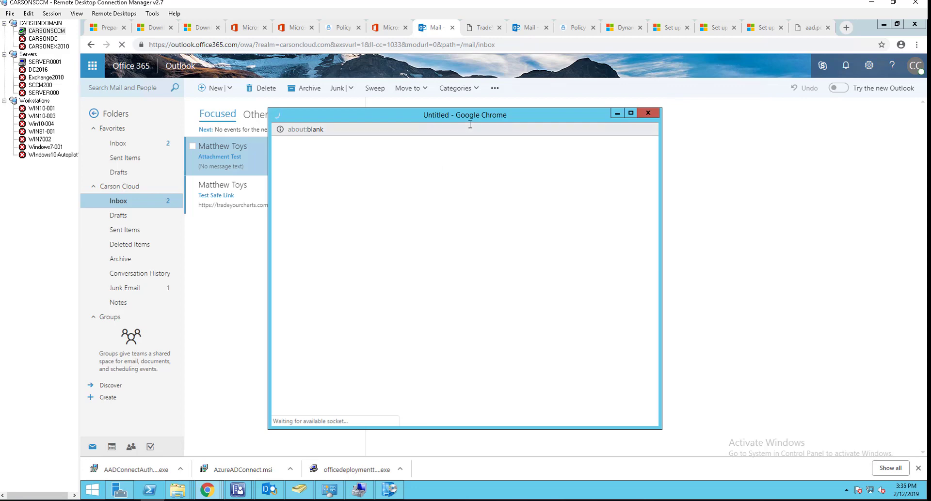
drag(462, 119, 525, 129)
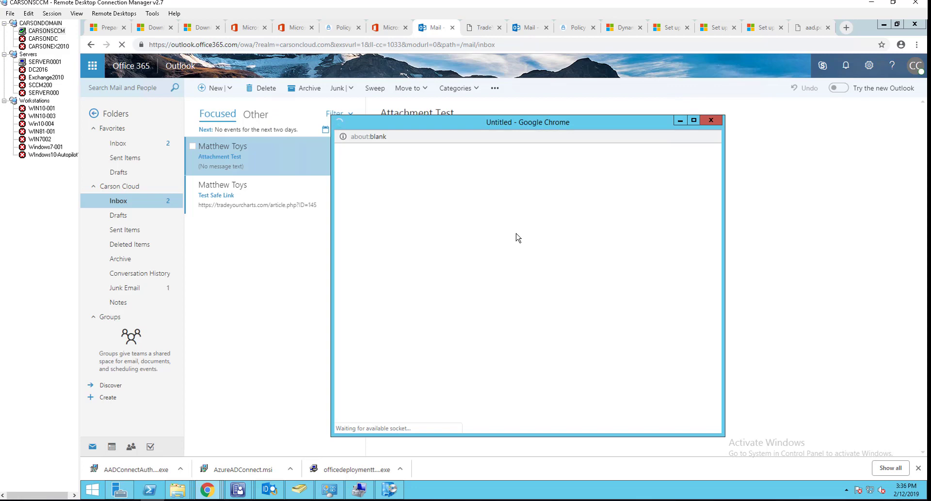
drag(463, 122, 405, 110)
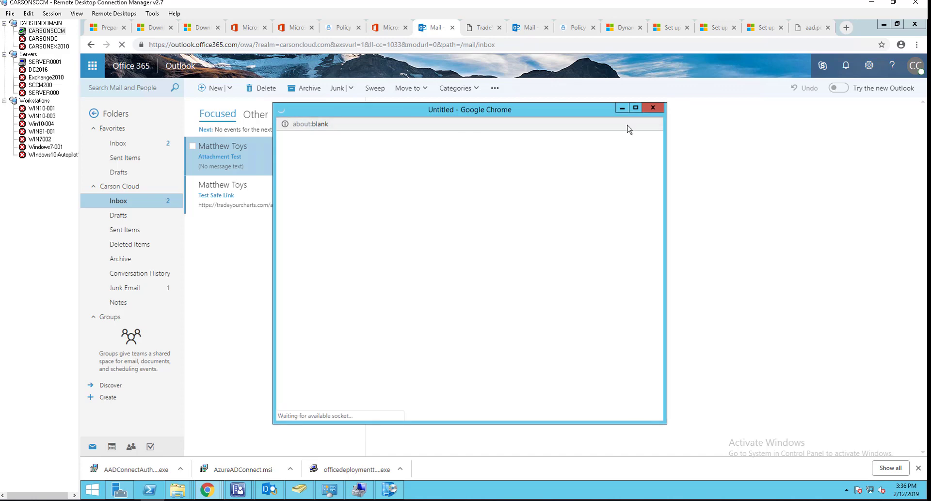
click(654, 113)
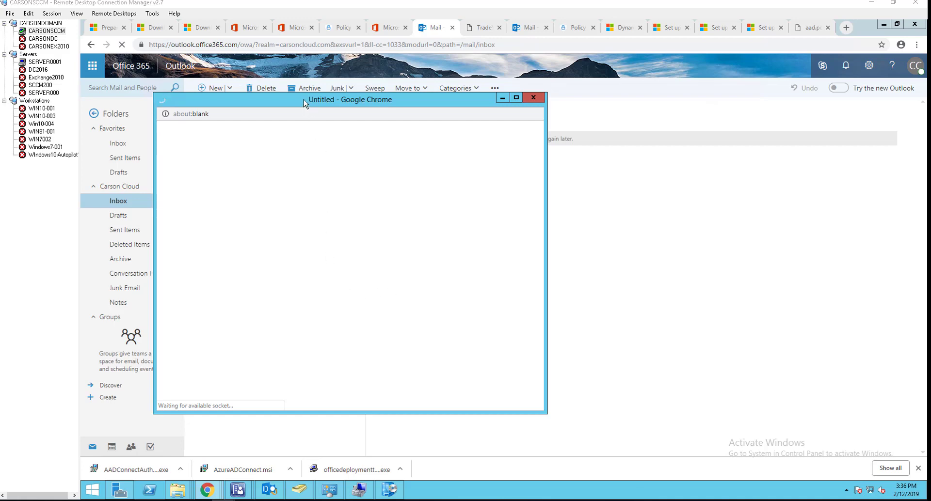
drag(362, 100, 474, 117)
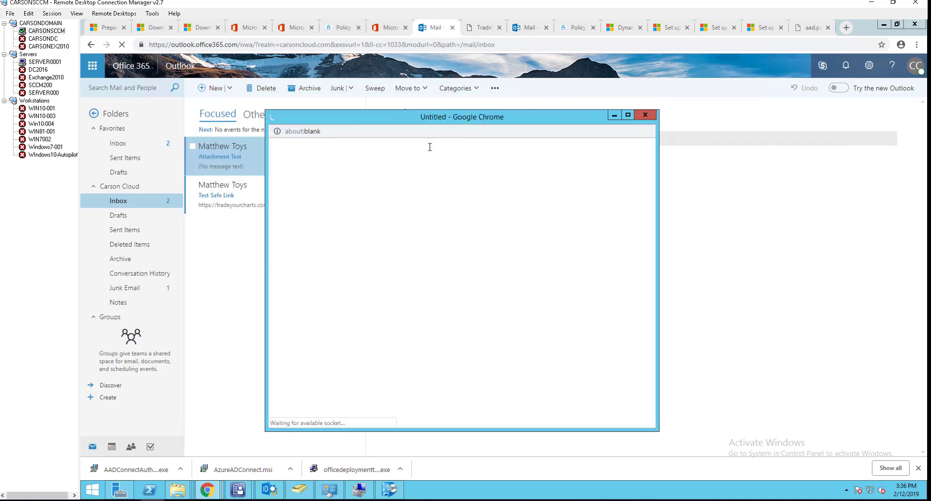
- Open the Attachment Test message again from the Focused inbox and dismiss the list of earlier browser downloads
click(237, 165)
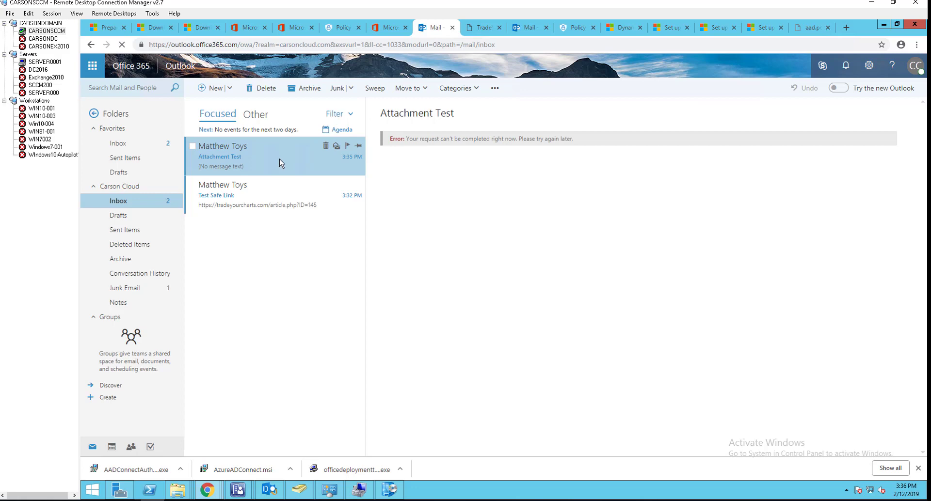
click(257, 195)
double_click(257, 156)
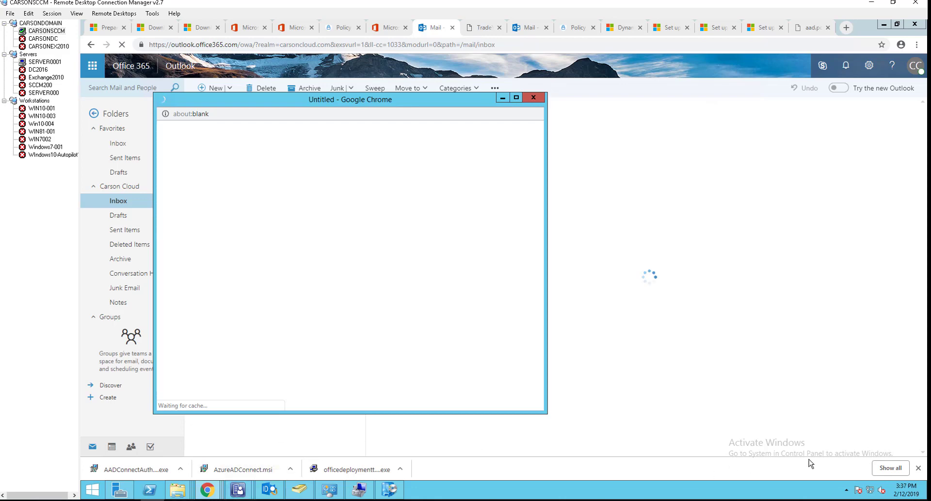
click(919, 469)
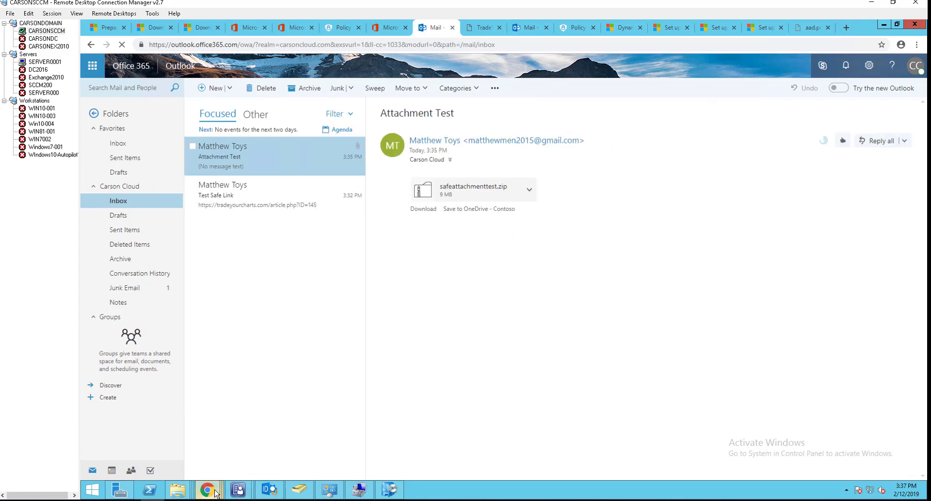
- Download safeattachmenttest.zip from the message, allow the site to download multiple files, and open and close the archive
click(478, 194)
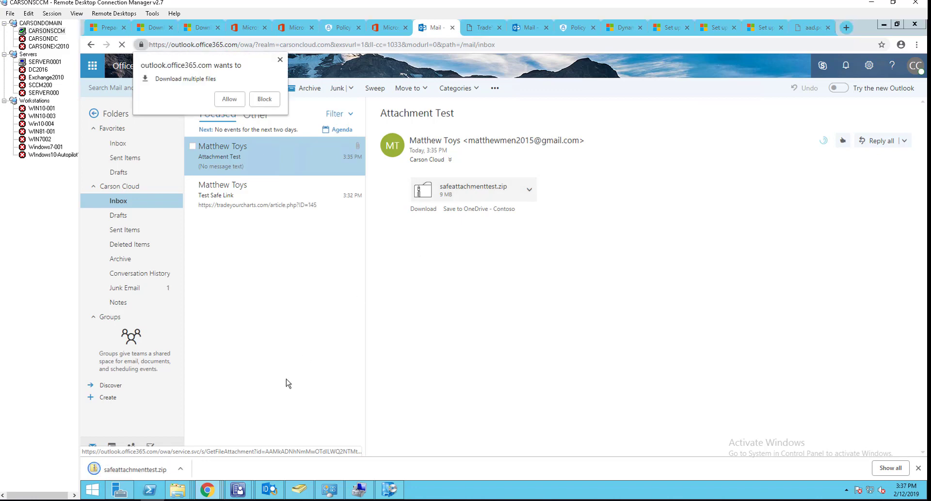
click(230, 98)
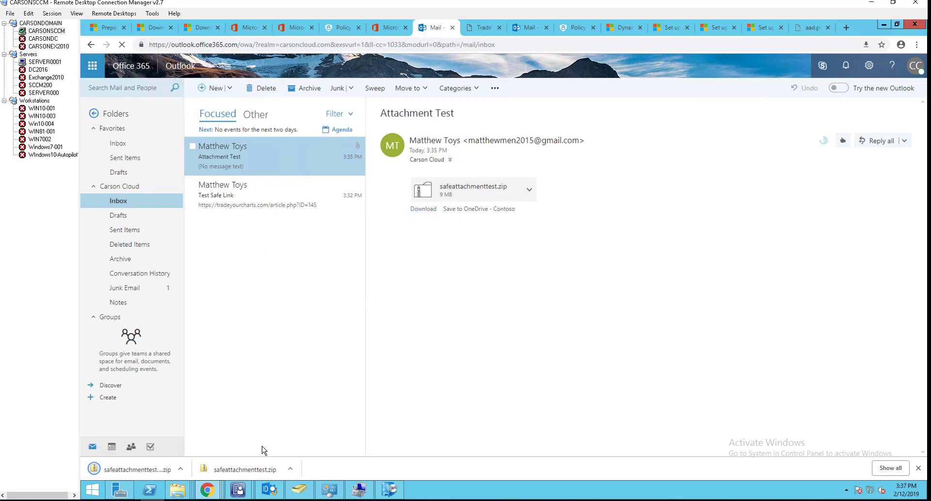
click(257, 471)
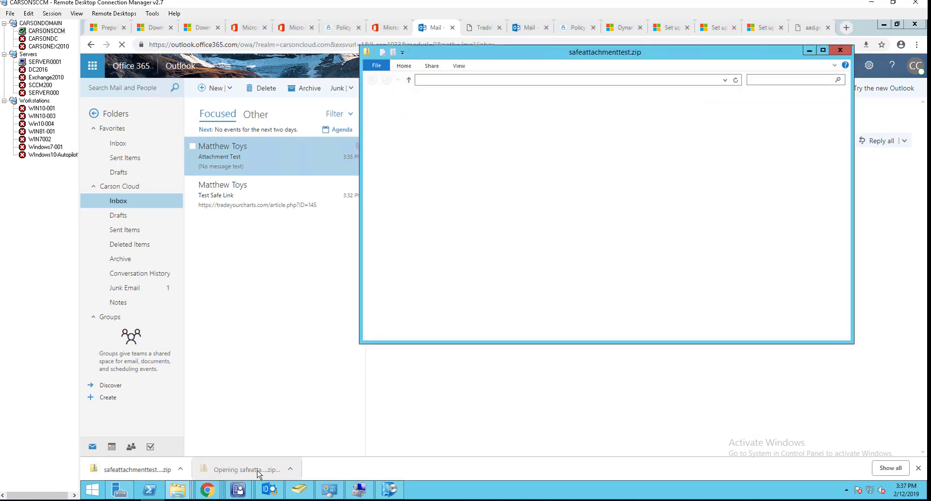
click(839, 51)
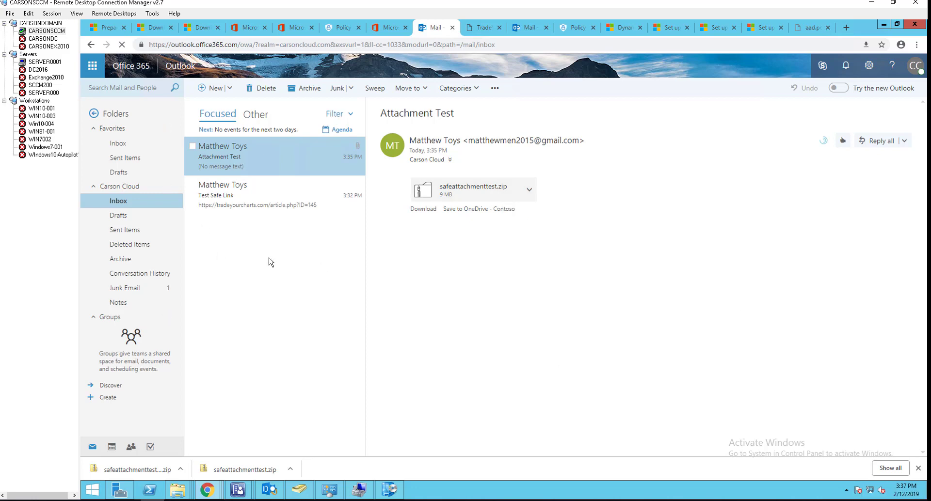
- Download safeattachmenttest.zip once more, open the archive and view the image 20181021_141910.jpg
click(476, 192)
click(365, 473)
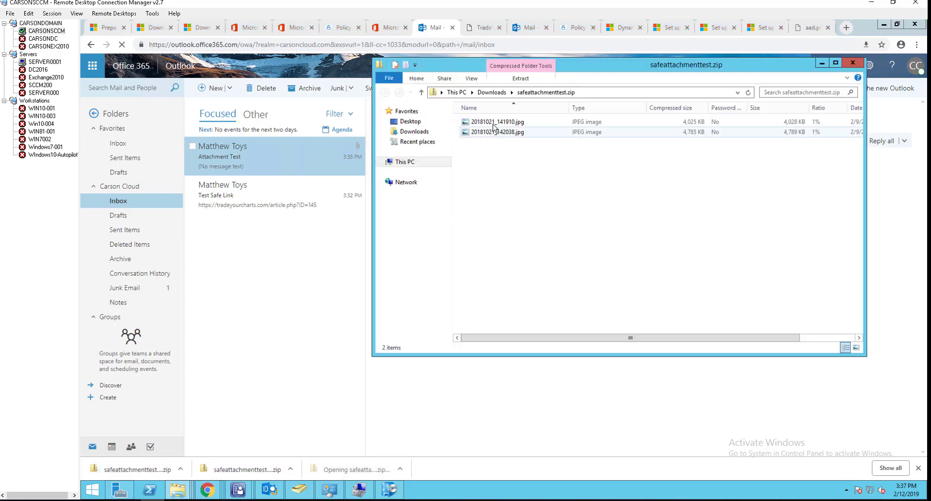
click(497, 122)
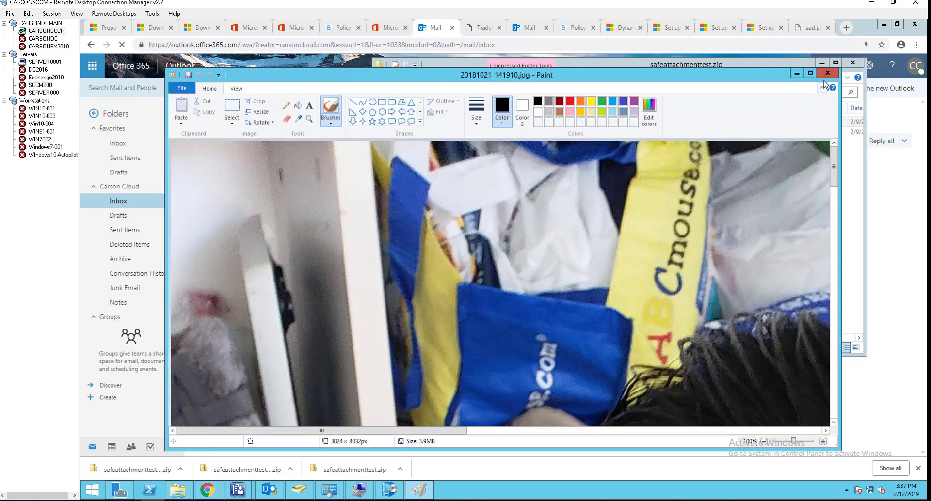
click(827, 73)
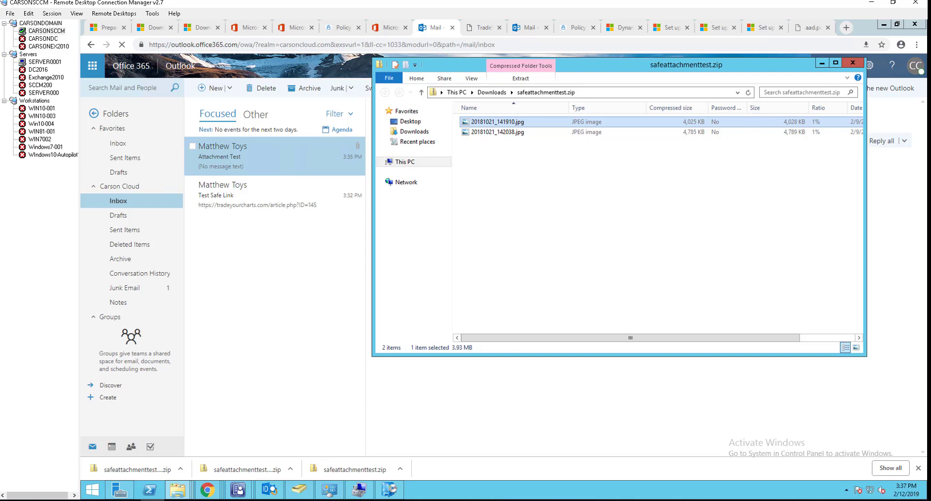
- Switch to Gmail and start a new message addressed to the saved contact for the organization's cloud mailbox
key(alt+Tab)
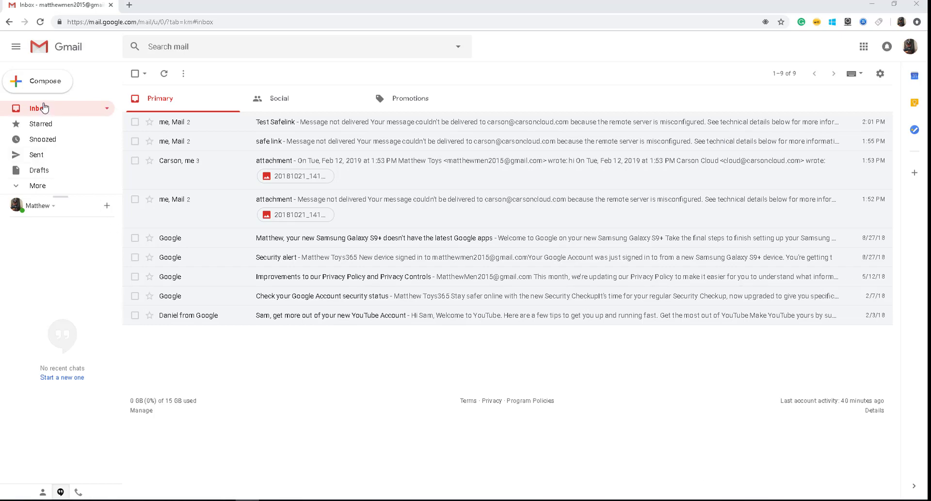
click(43, 81)
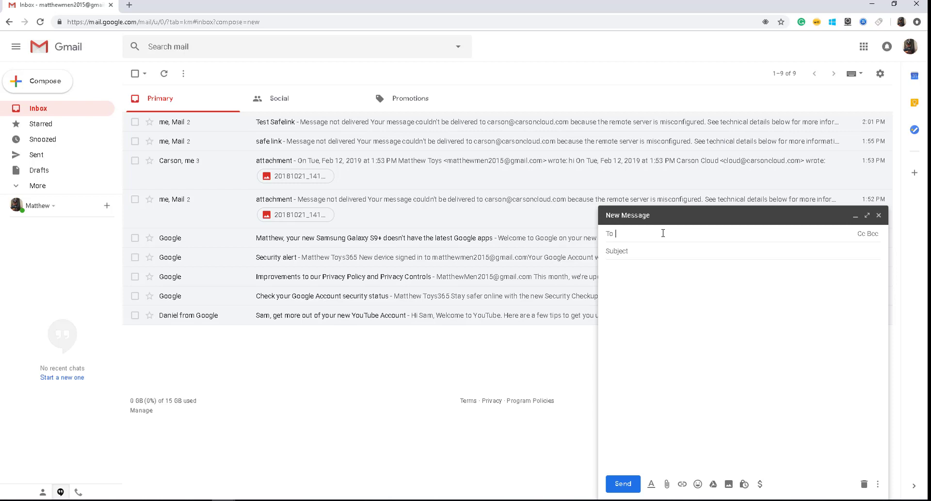
text(c=)
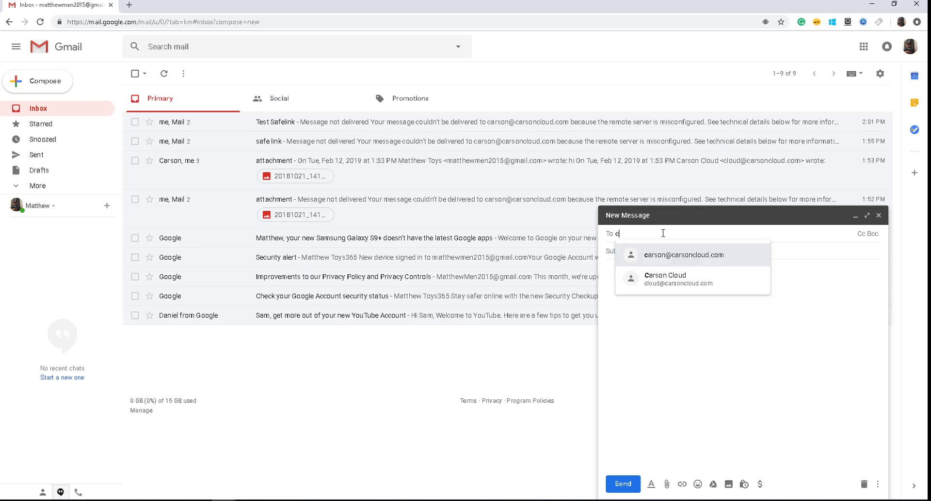
key(BackSpace)
key(BackSpace)
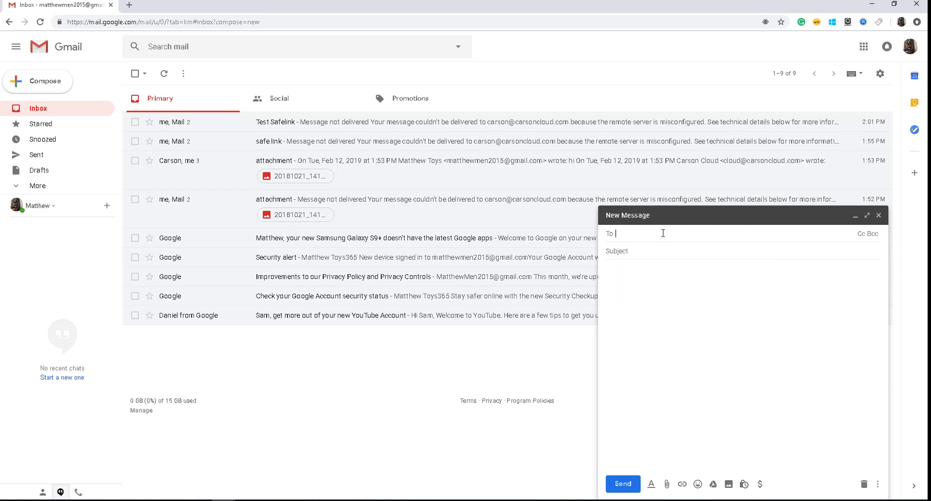
text(clou)
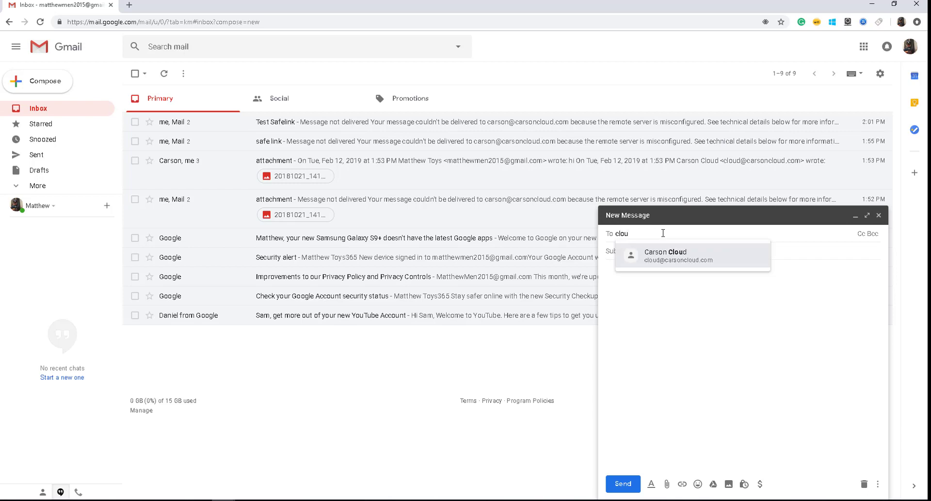
click(700, 256)
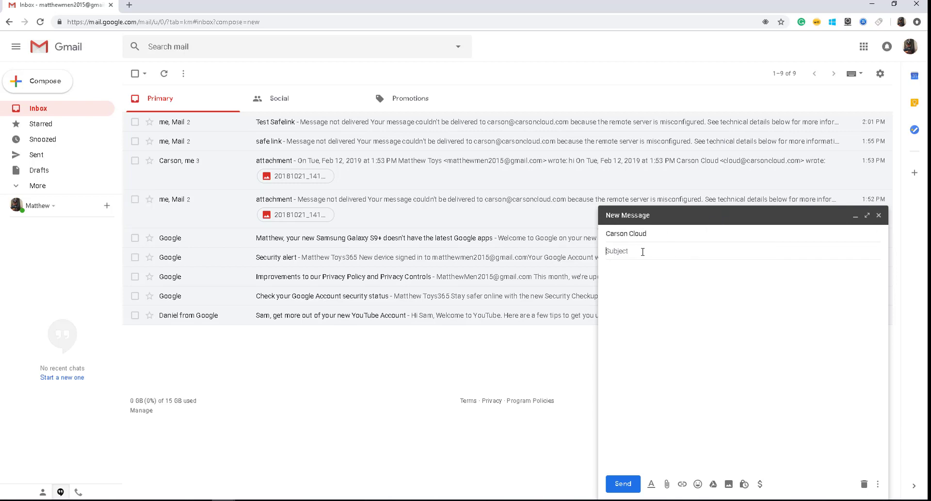
- Give the message the subject "attachement", attach 20181203_190750.zip and send it
text(attachement)
click(779, 380)
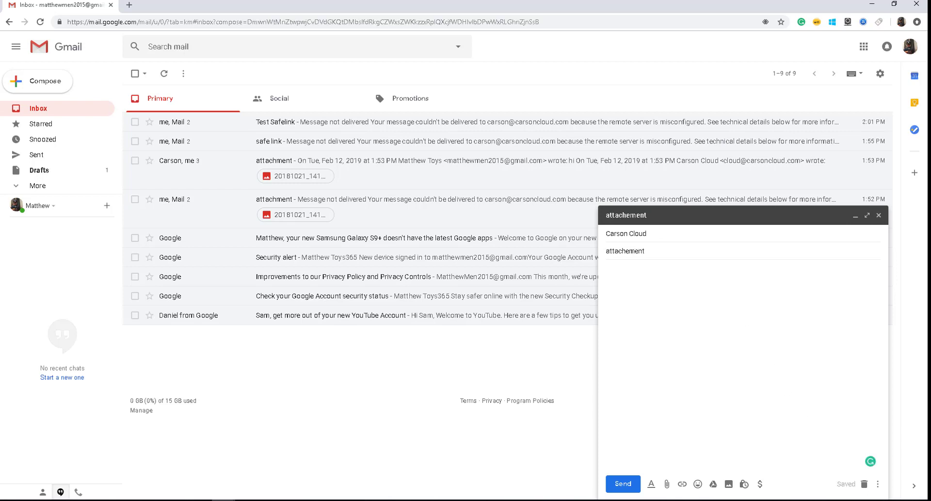
drag(740, 446, 654, 385)
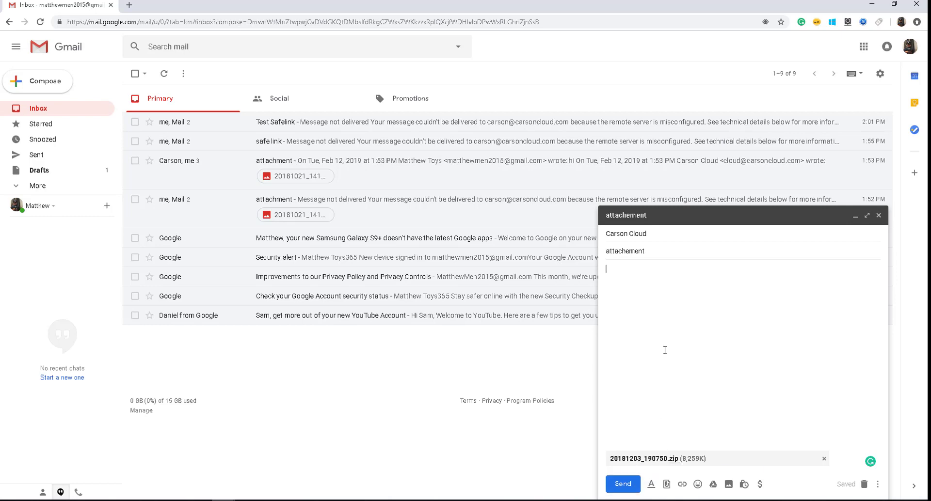
click(623, 484)
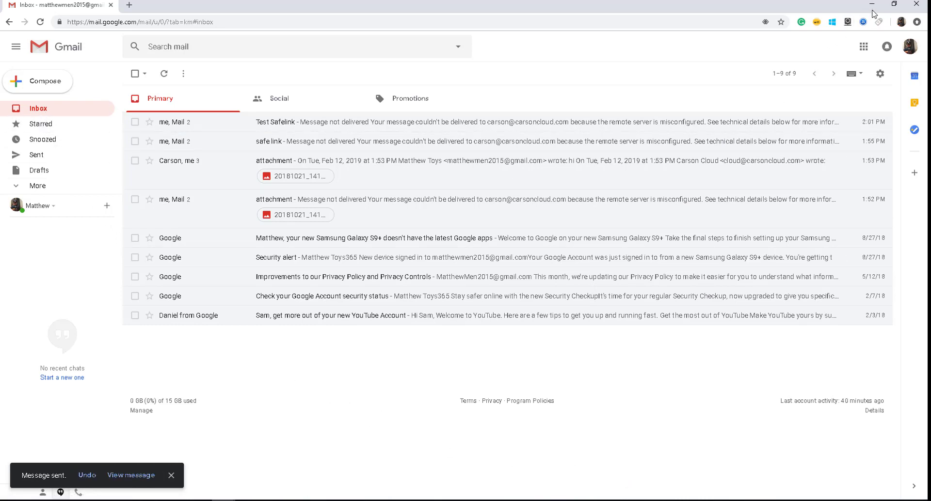
- Return to the Outlook web mailbox in the remote session and check the inbox for the newly sent message
click(872, 10)
click(271, 323)
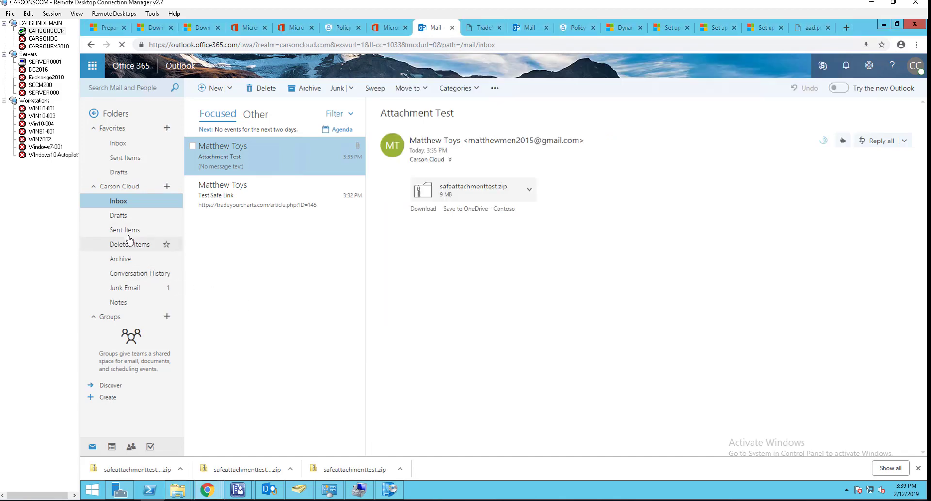
click(121, 202)
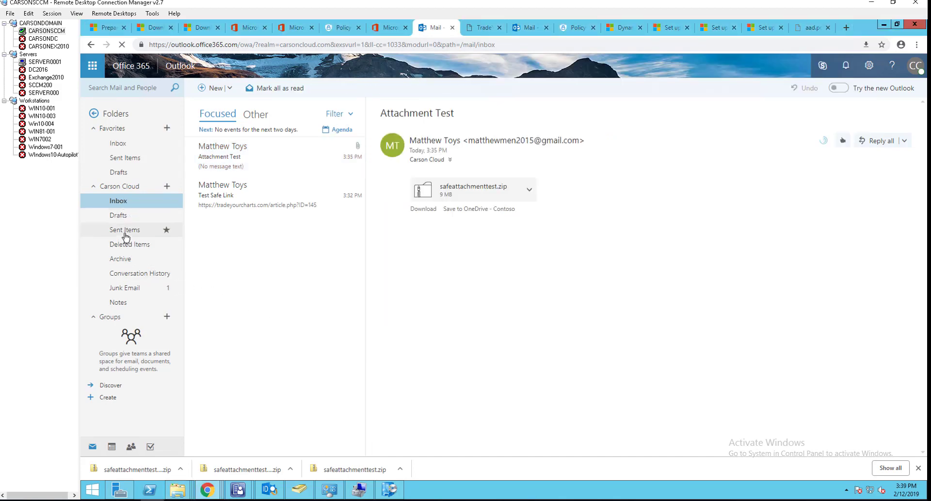
click(124, 232)
click(124, 203)
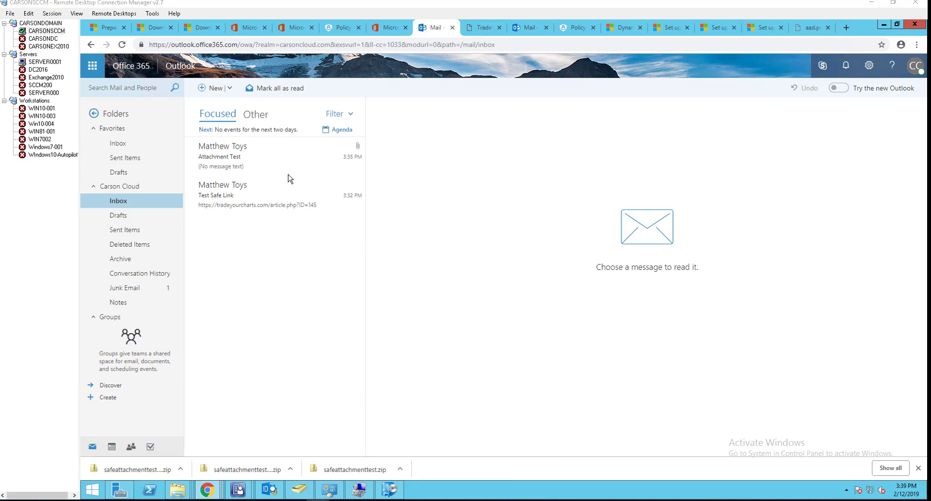
click(280, 162)
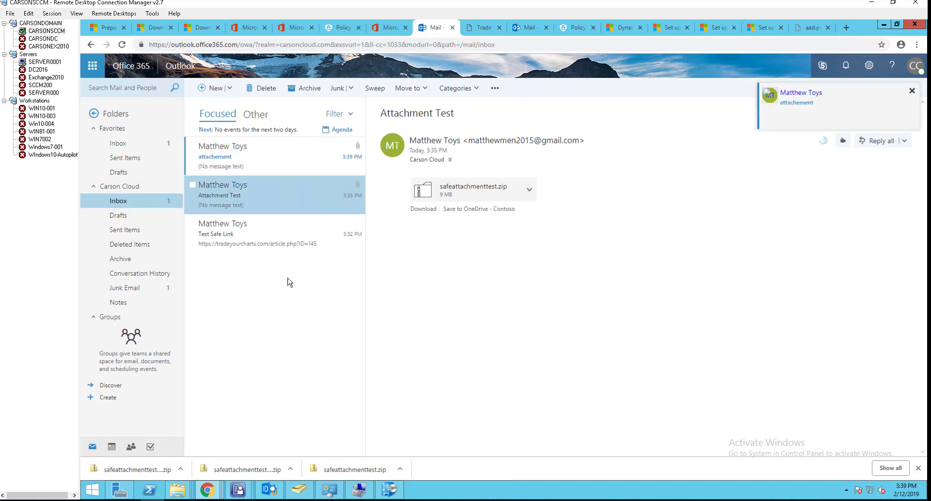
- Open the "attachement" message in a separate window, dismissing the blank window from the first attempt
click(237, 158)
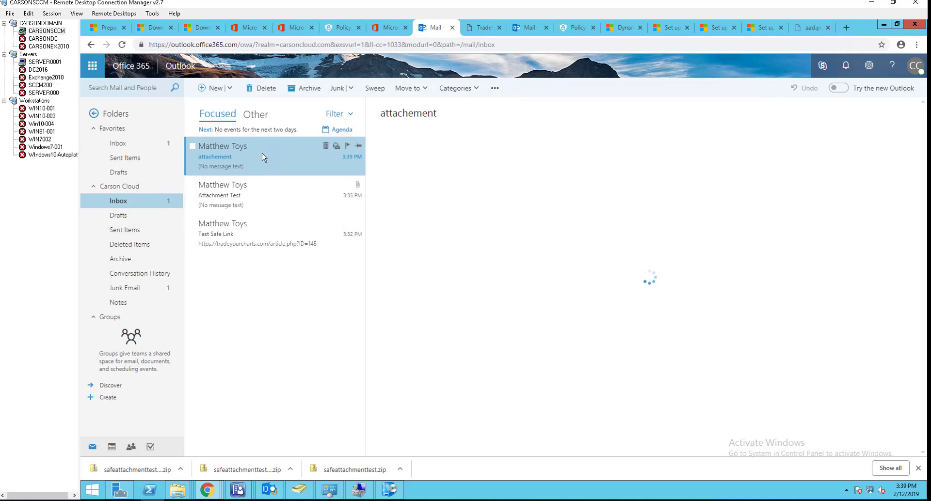
double_click(283, 167)
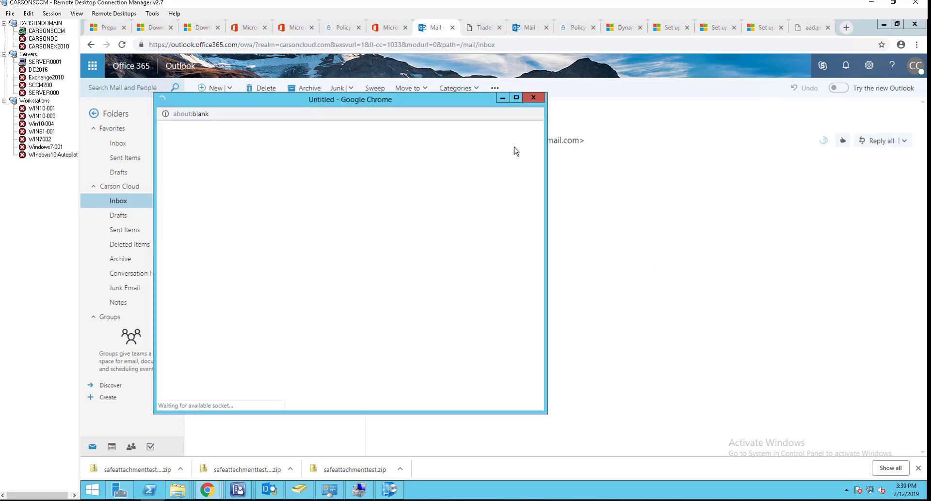
click(503, 98)
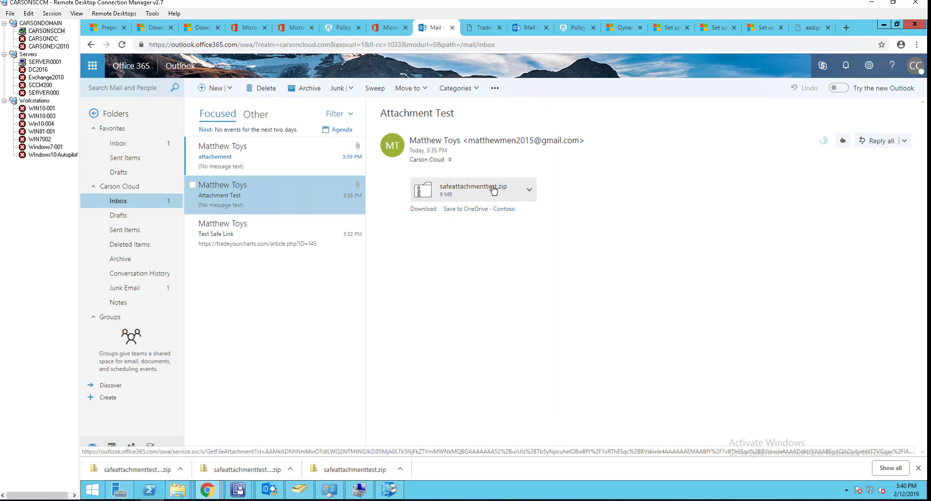
click(229, 165)
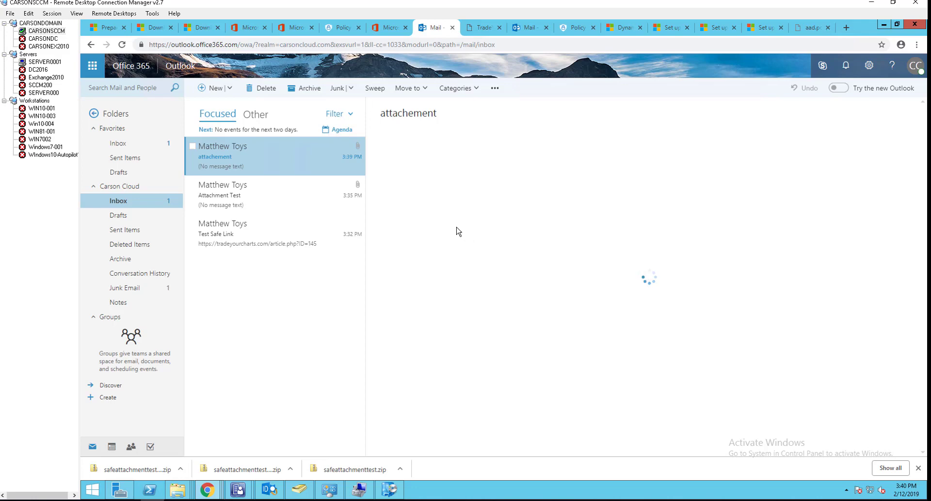
double_click(300, 156)
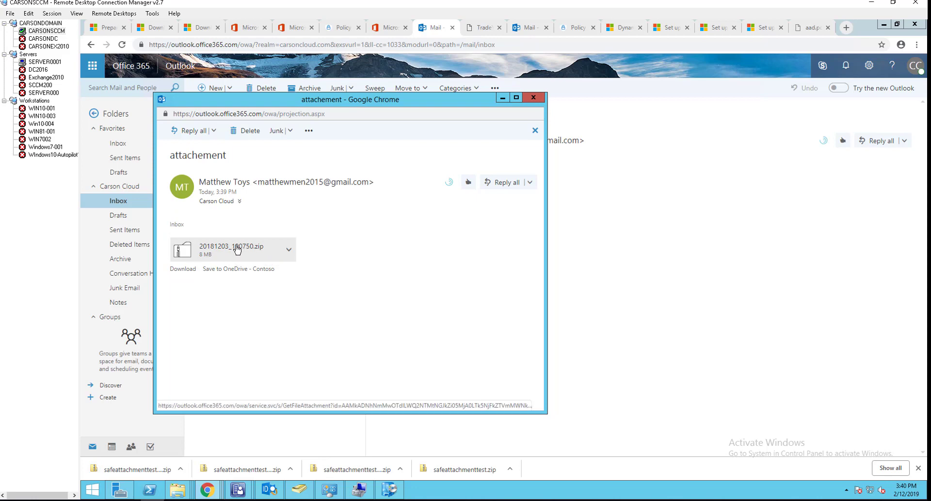
- Try to download 20181203_190750.zip from the separate message window, moving the window aside between attempts, and close it
click(289, 250)
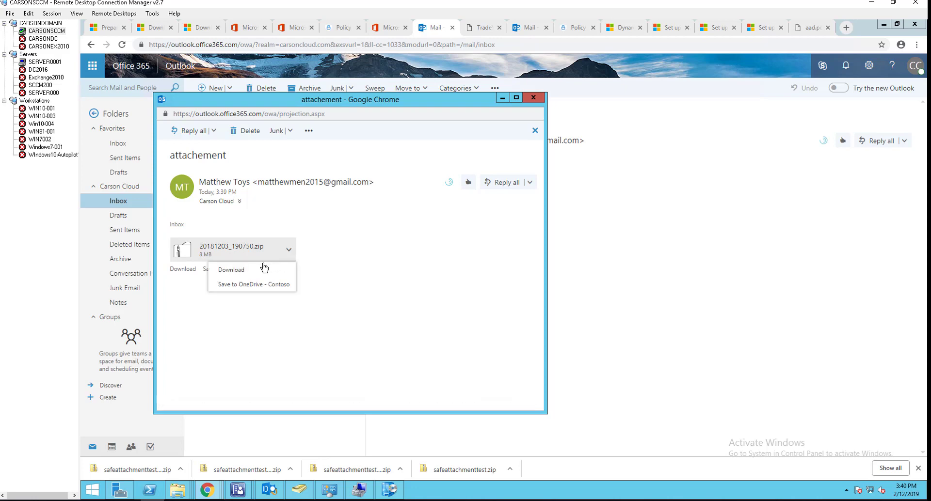
click(240, 269)
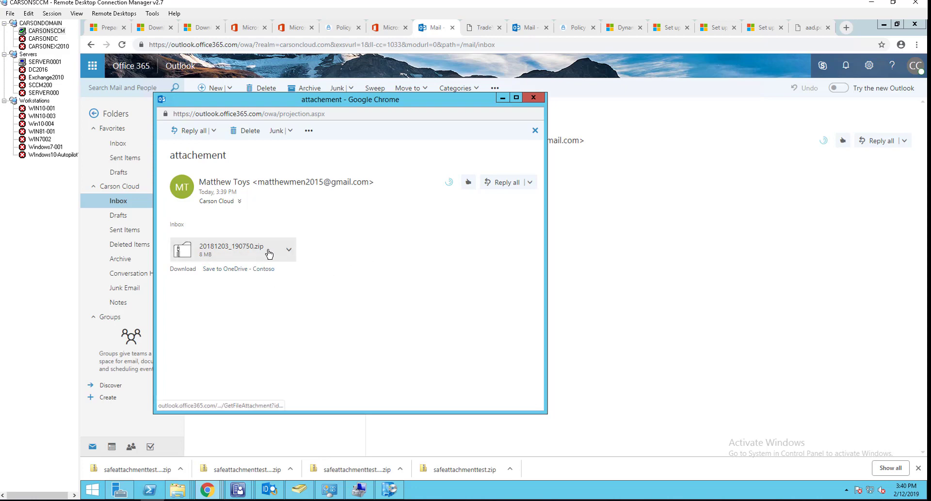
drag(393, 101, 541, 107)
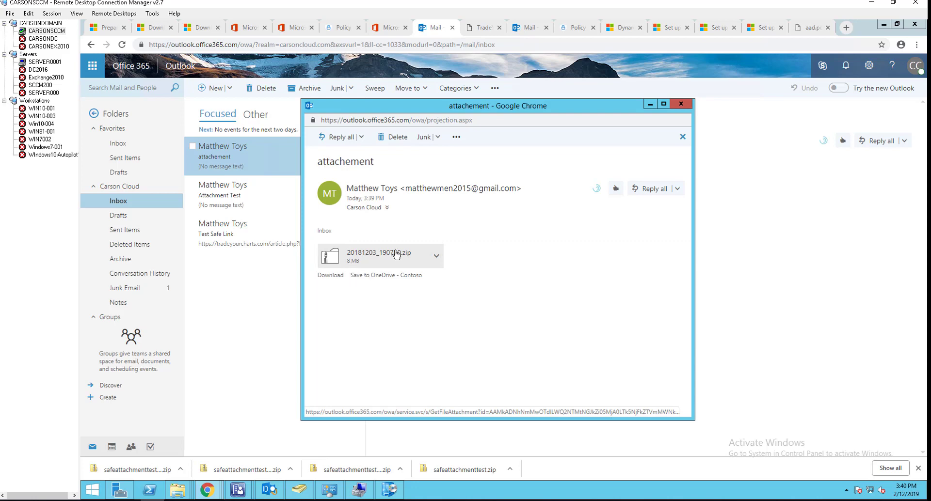
click(436, 259)
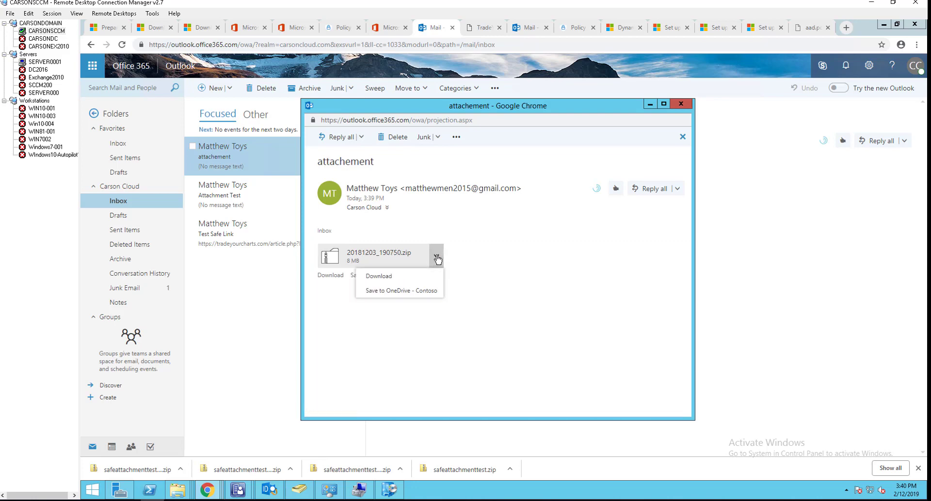
click(392, 257)
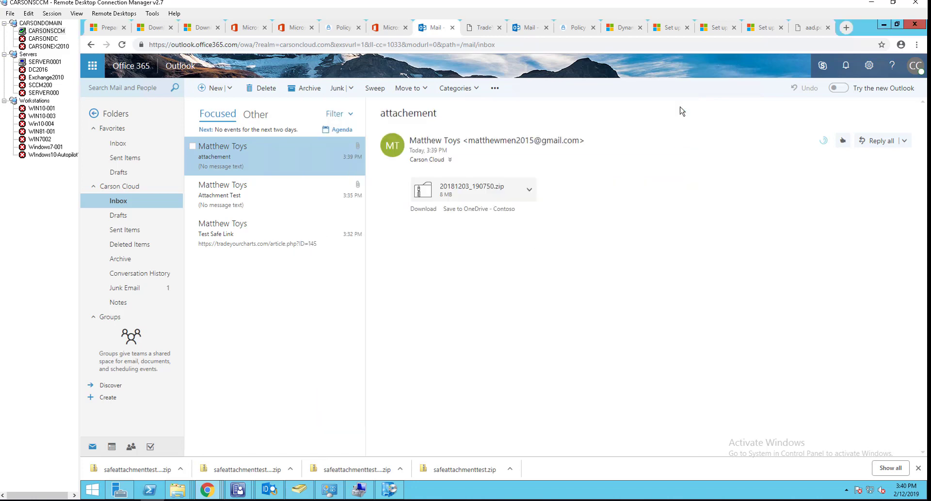
click(681, 103)
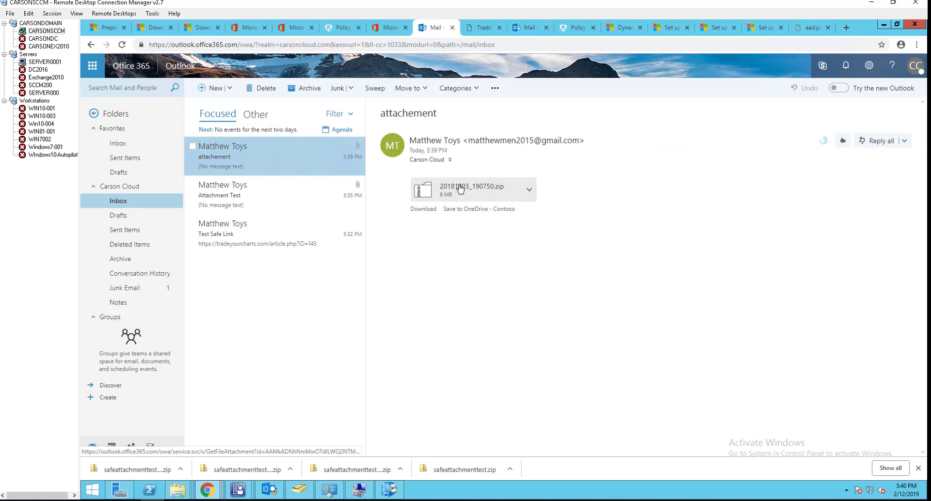
- Try to download 20181203_190750.zip from the "attachement" message in the mailbox's reading pane
click(530, 191)
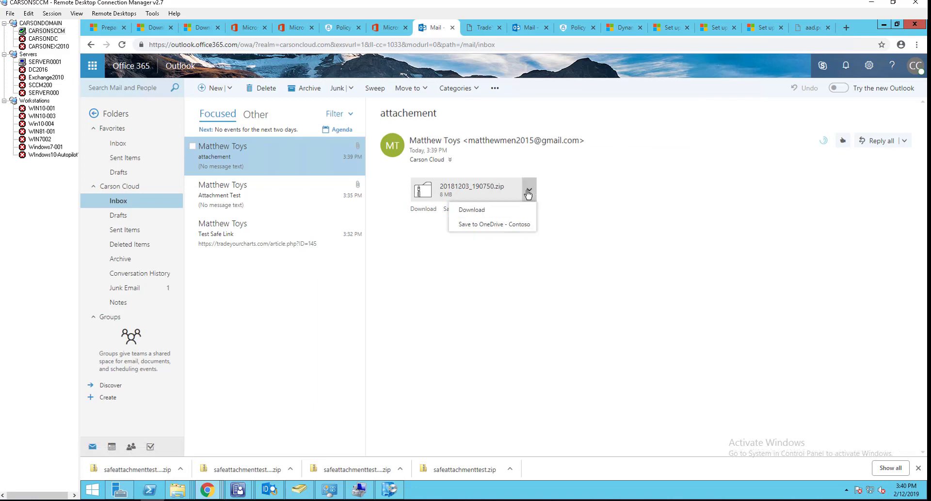
click(476, 193)
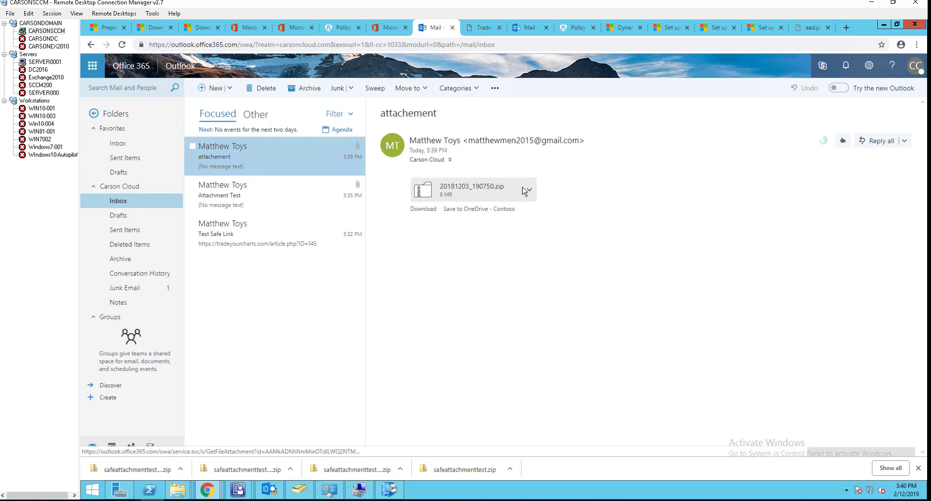
click(530, 190)
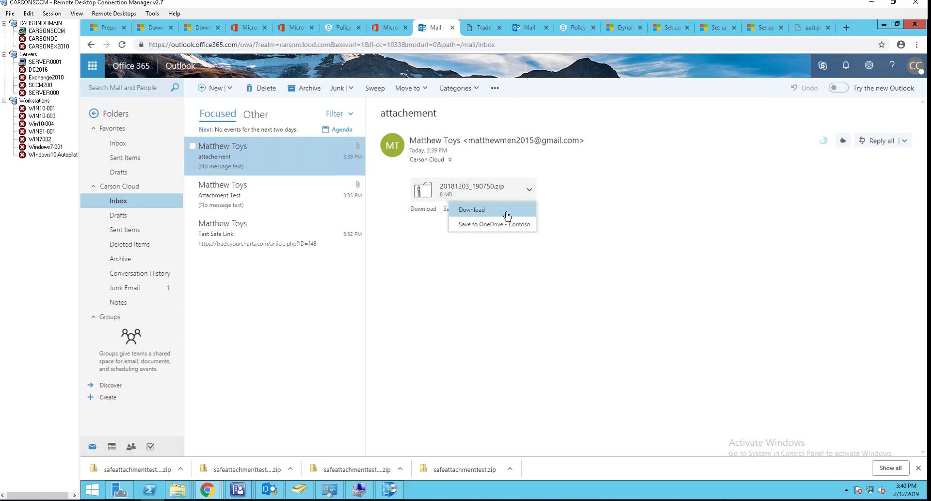
click(506, 213)
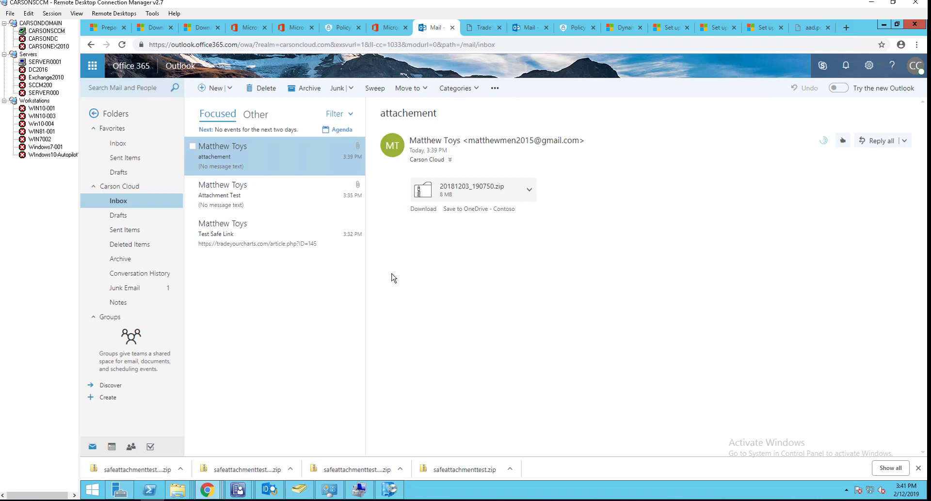
- View the Attachment Test and Test Safe Link messages and return to the "attachement" message
click(286, 193)
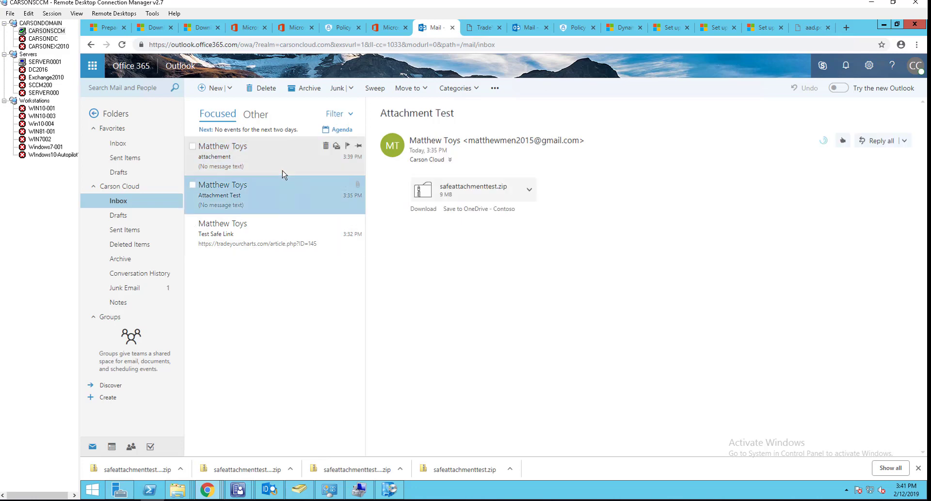
click(284, 233)
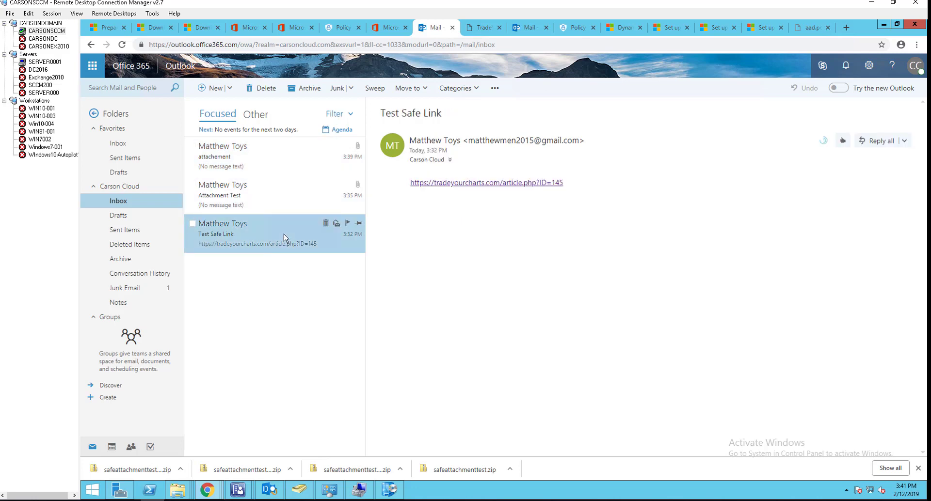
click(274, 170)
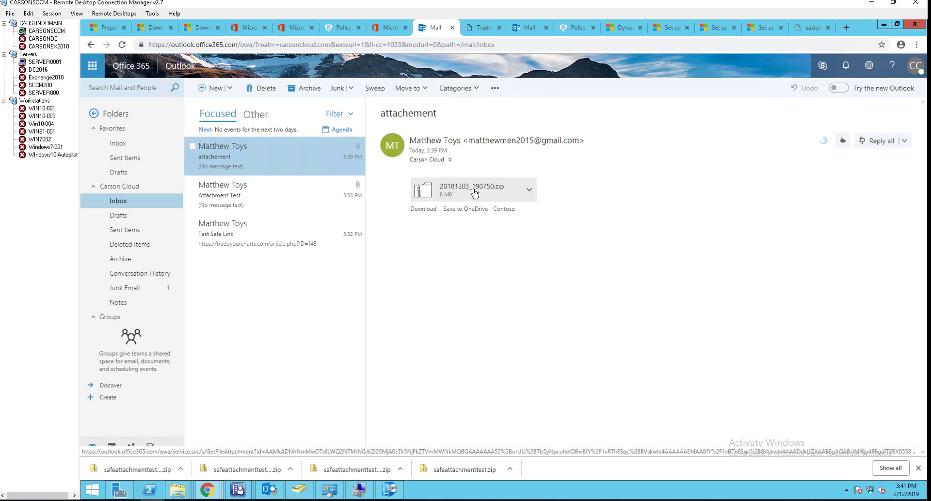
- Reload the Outlook mailbox and retry downloading 20181203_190750.zip from the "attachement" message
click(121, 44)
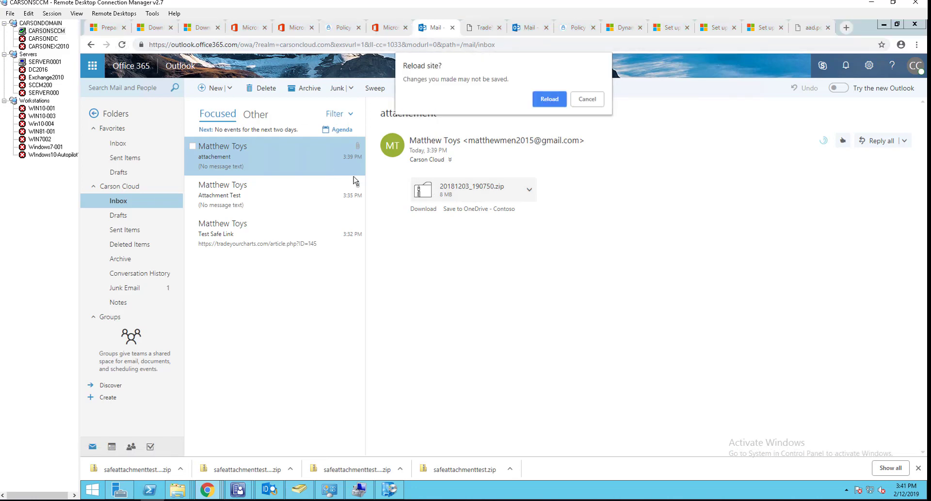
click(551, 106)
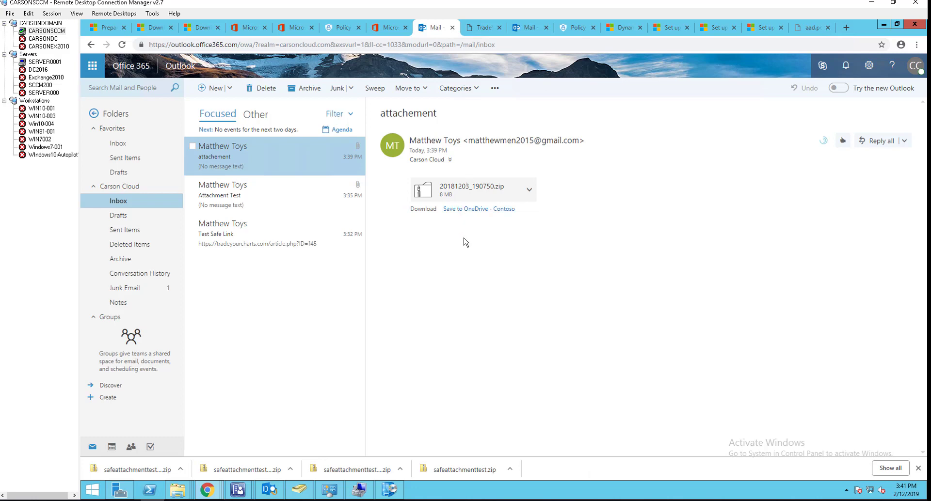
click(530, 190)
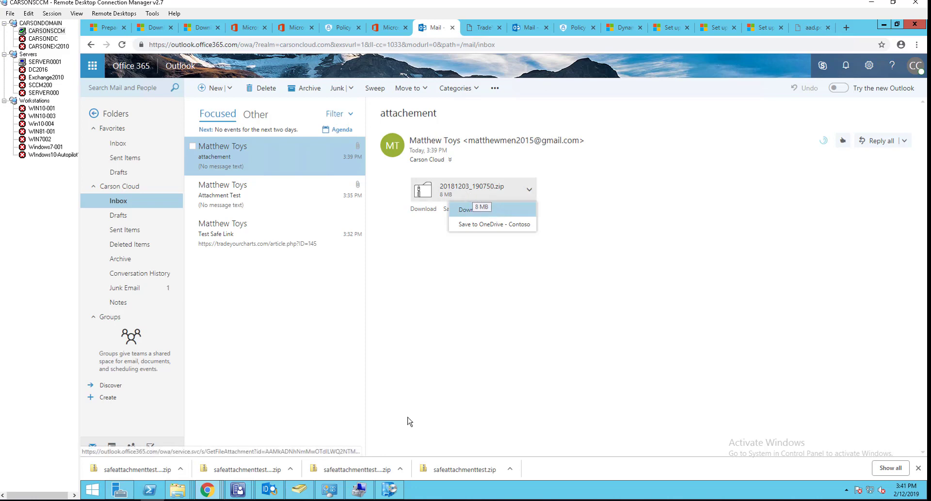
click(520, 321)
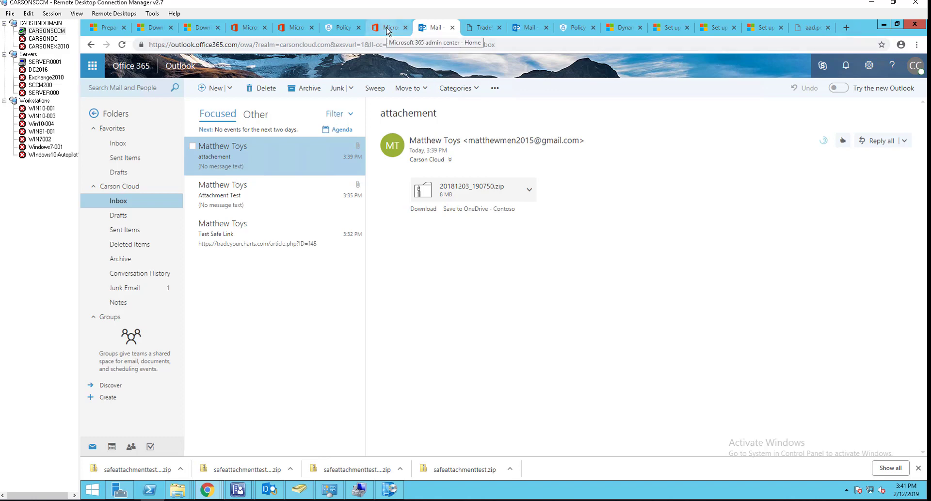